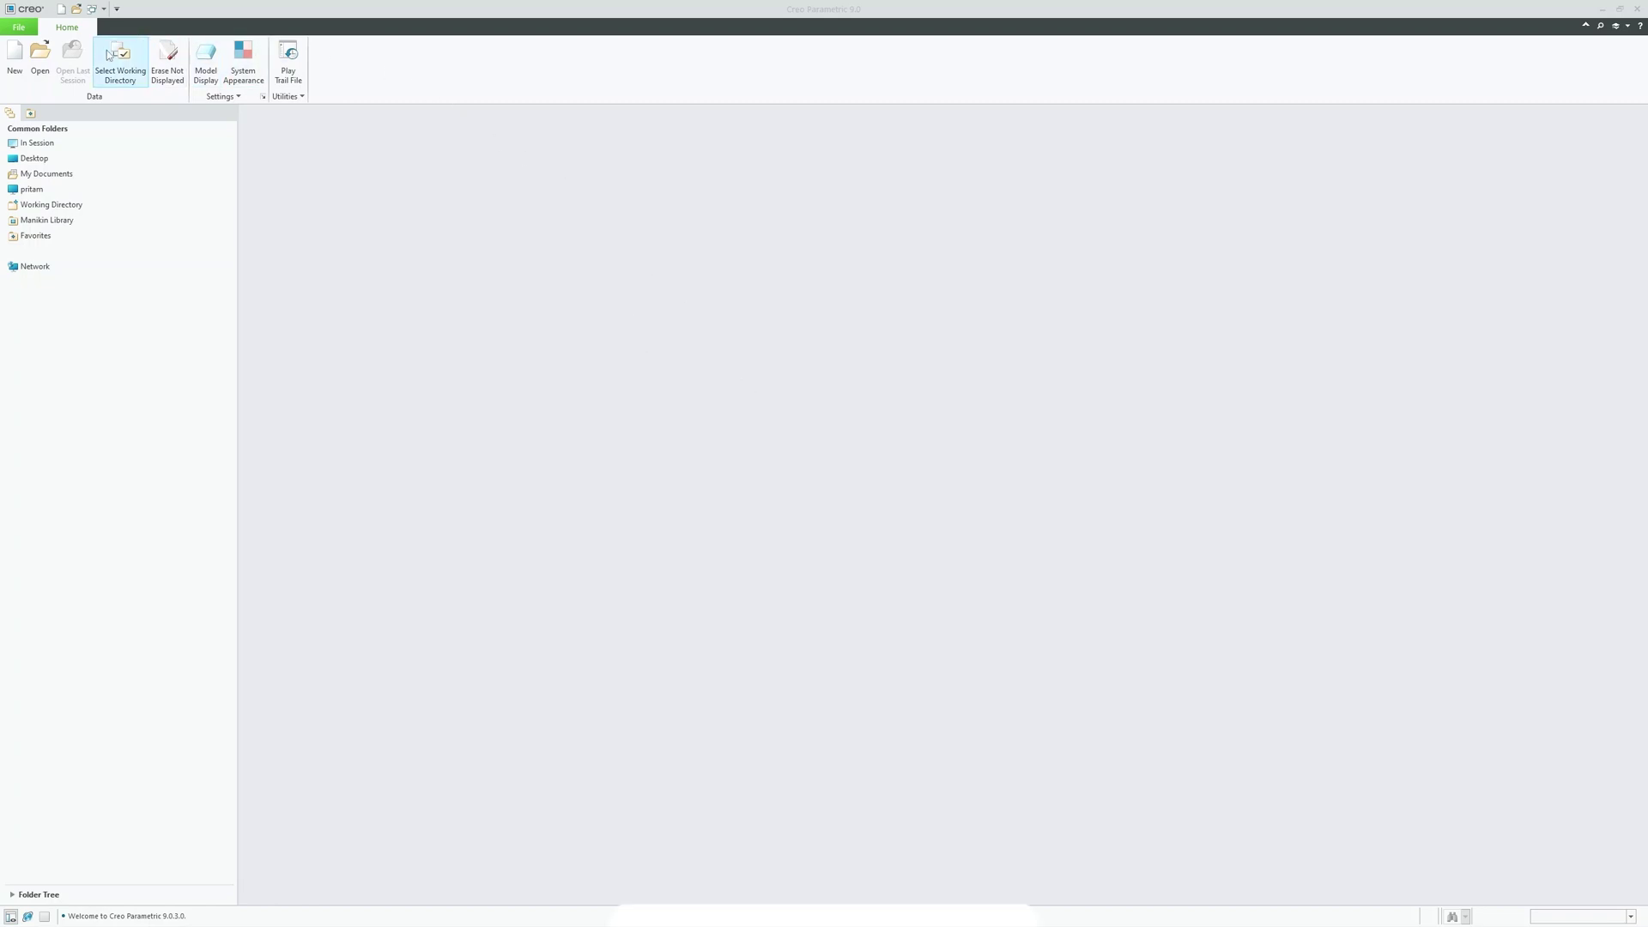
Create a new solid part named prt0001 with the default template
click(26, 62)
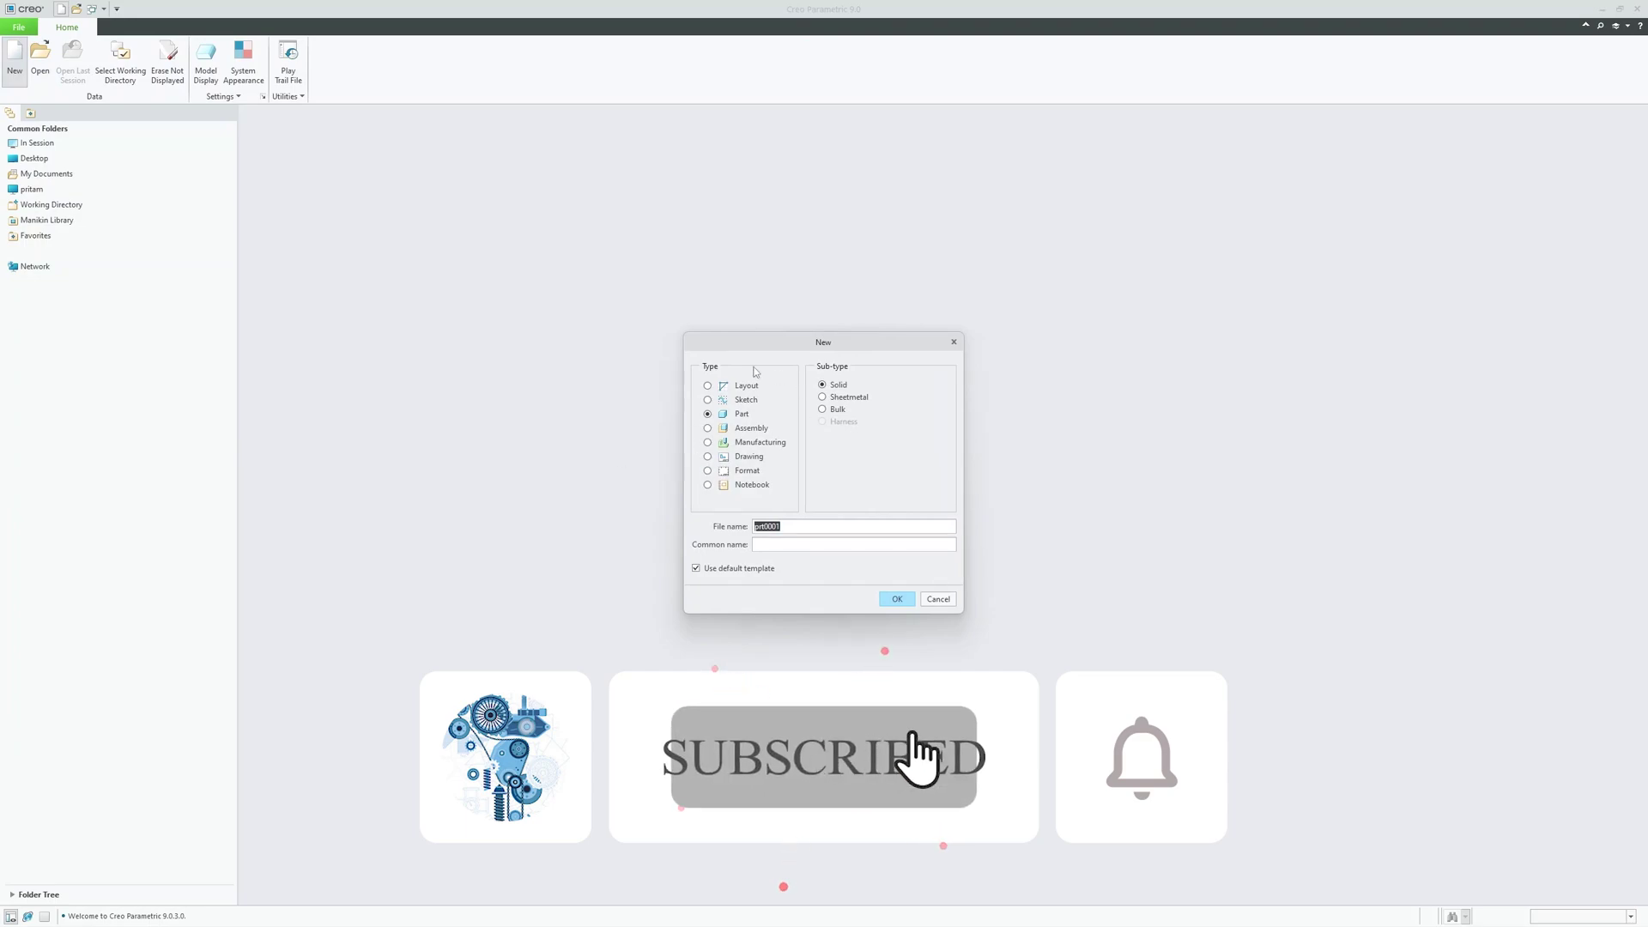
click(907, 600)
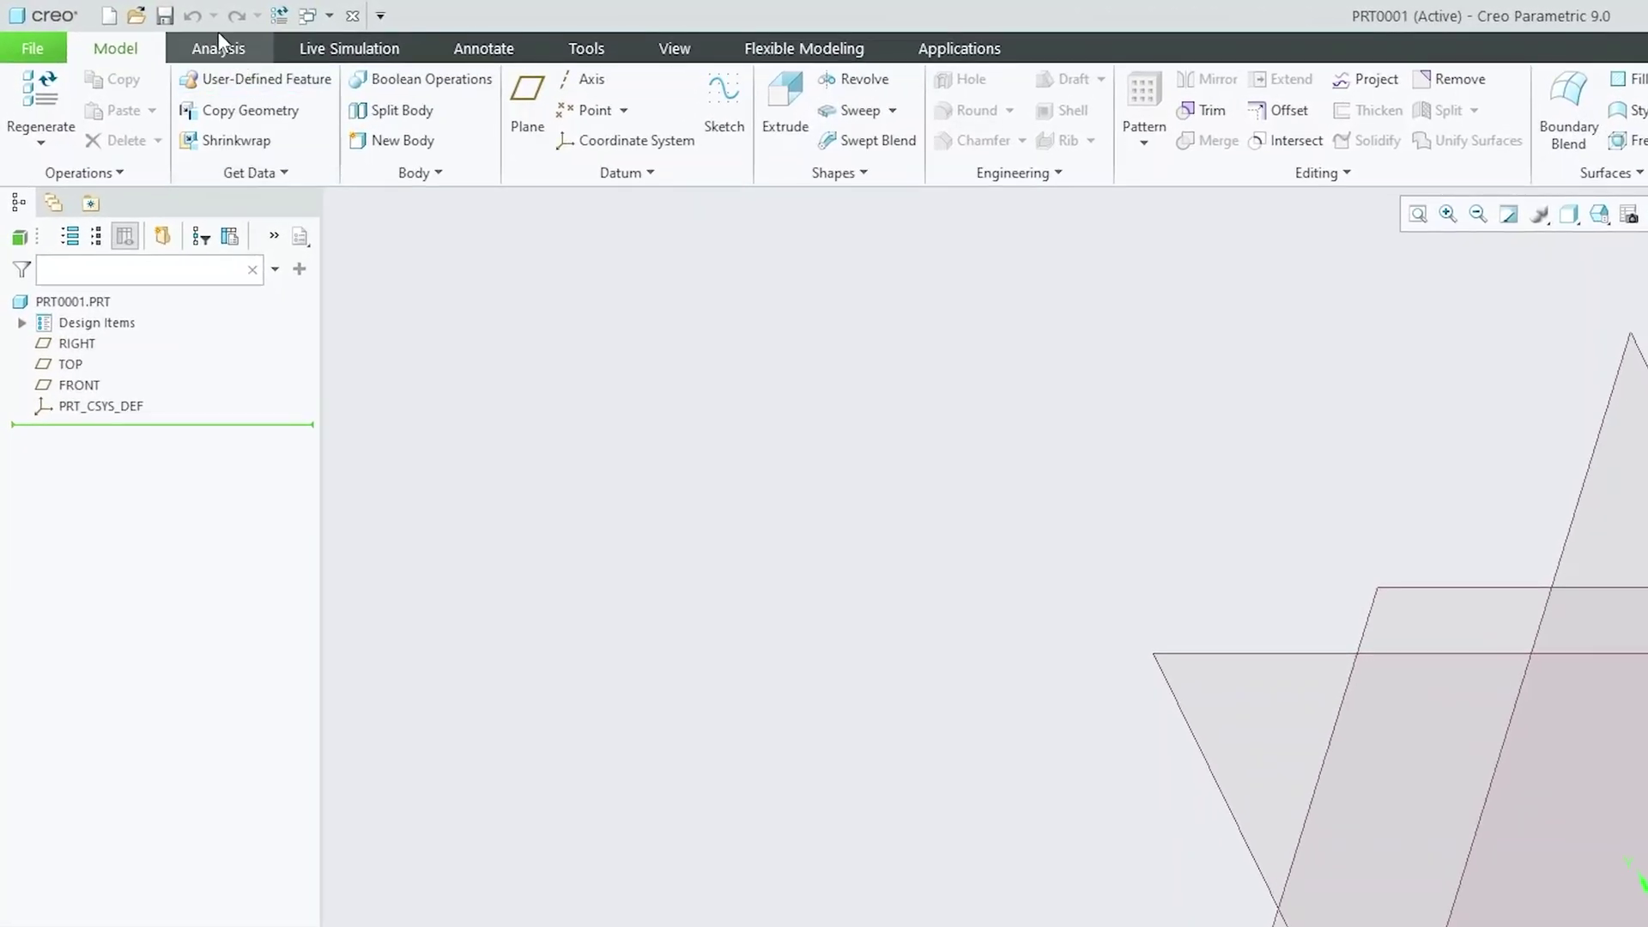
click(122, 26)
scroll(330, 50, down, 3)
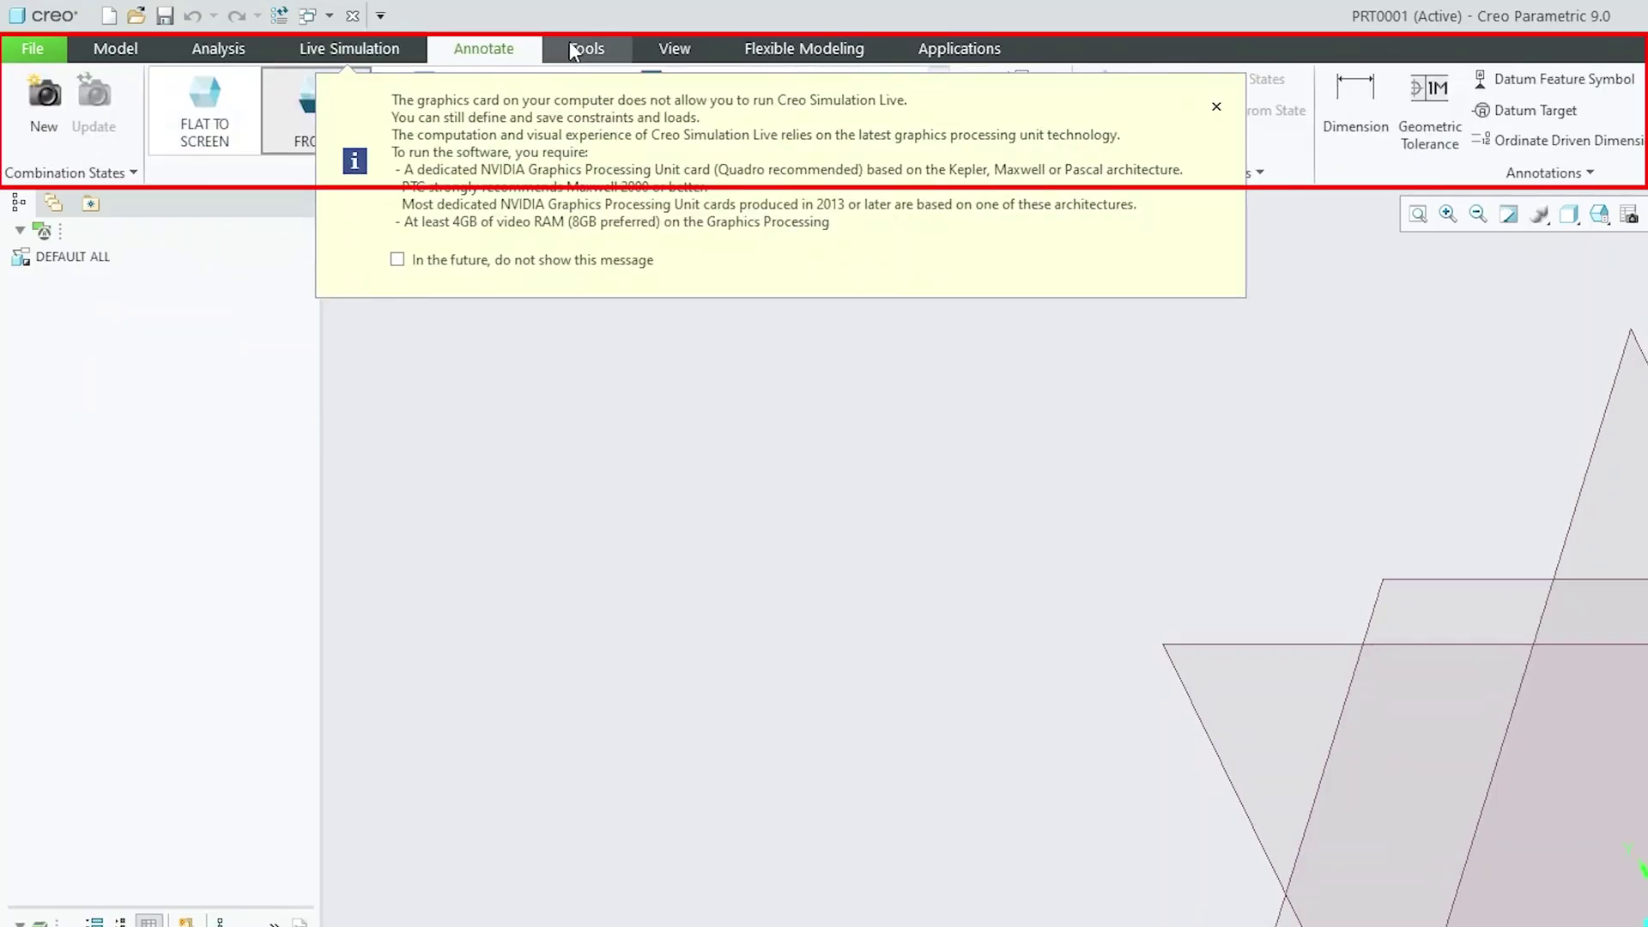
click(151, 55)
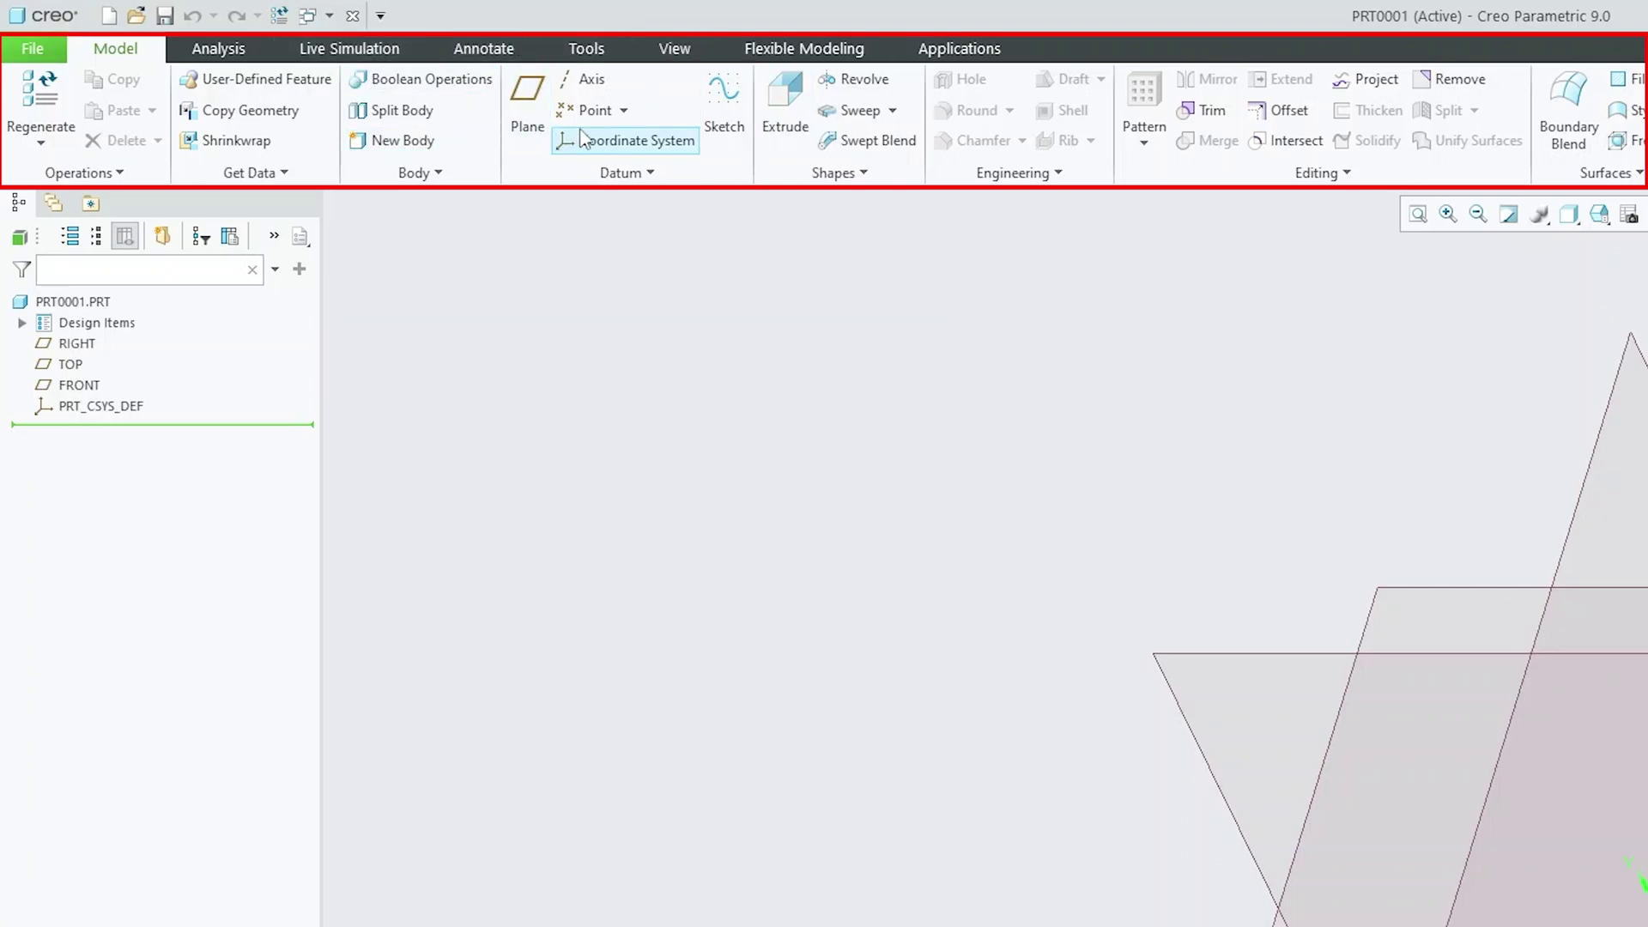
click(218, 48)
click(349, 48)
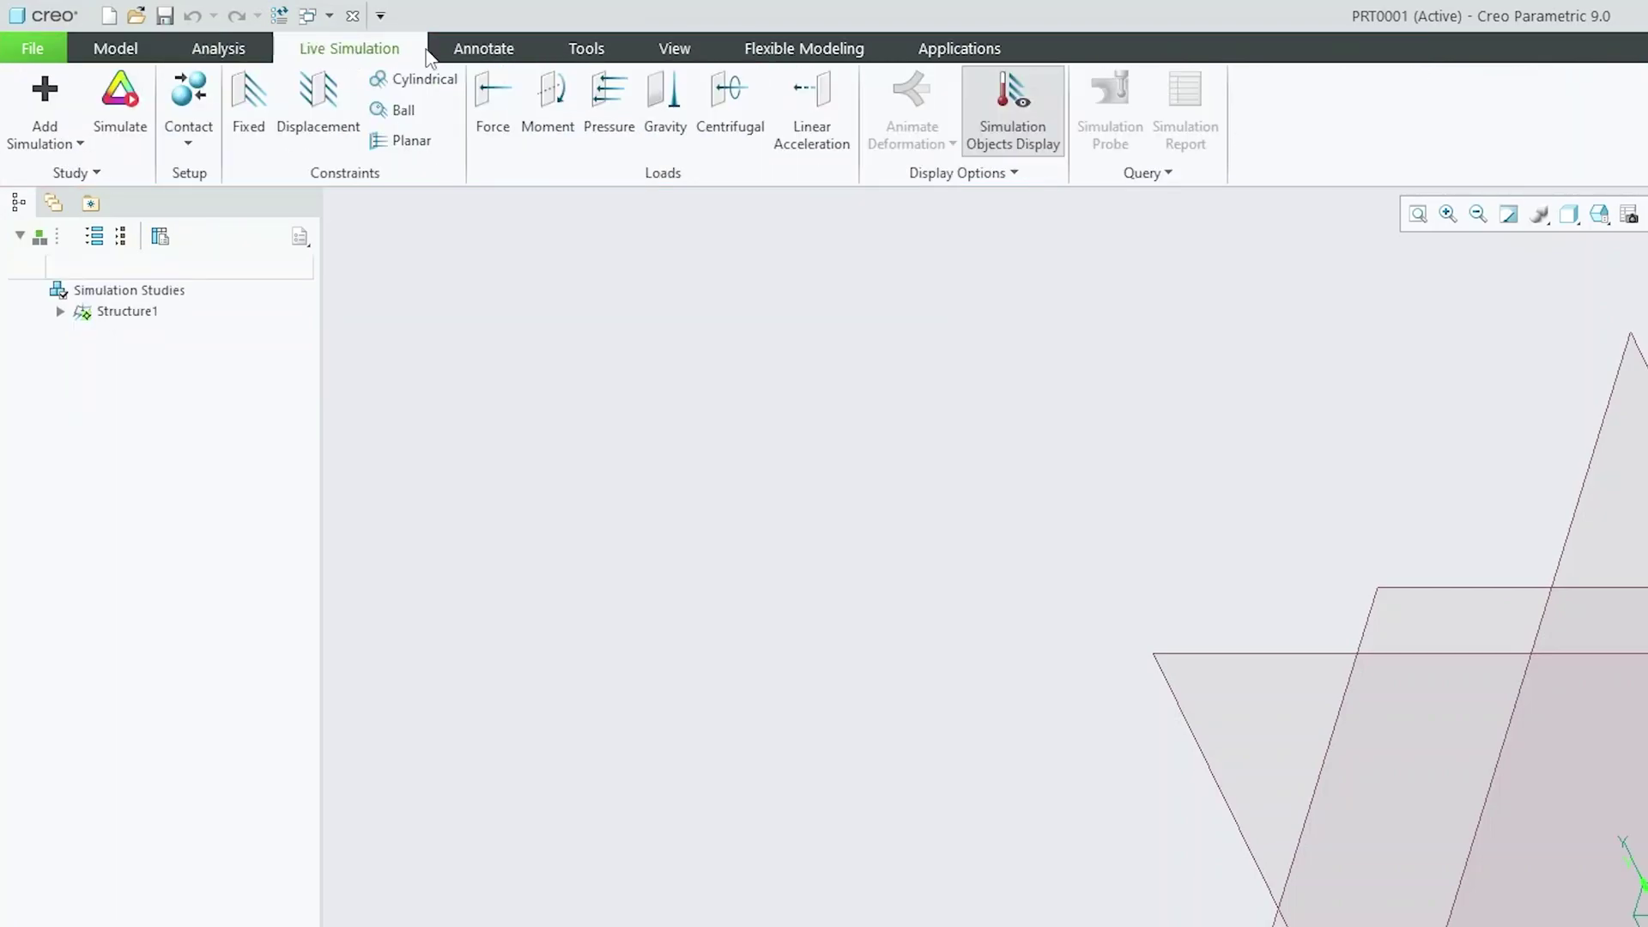
click(483, 48)
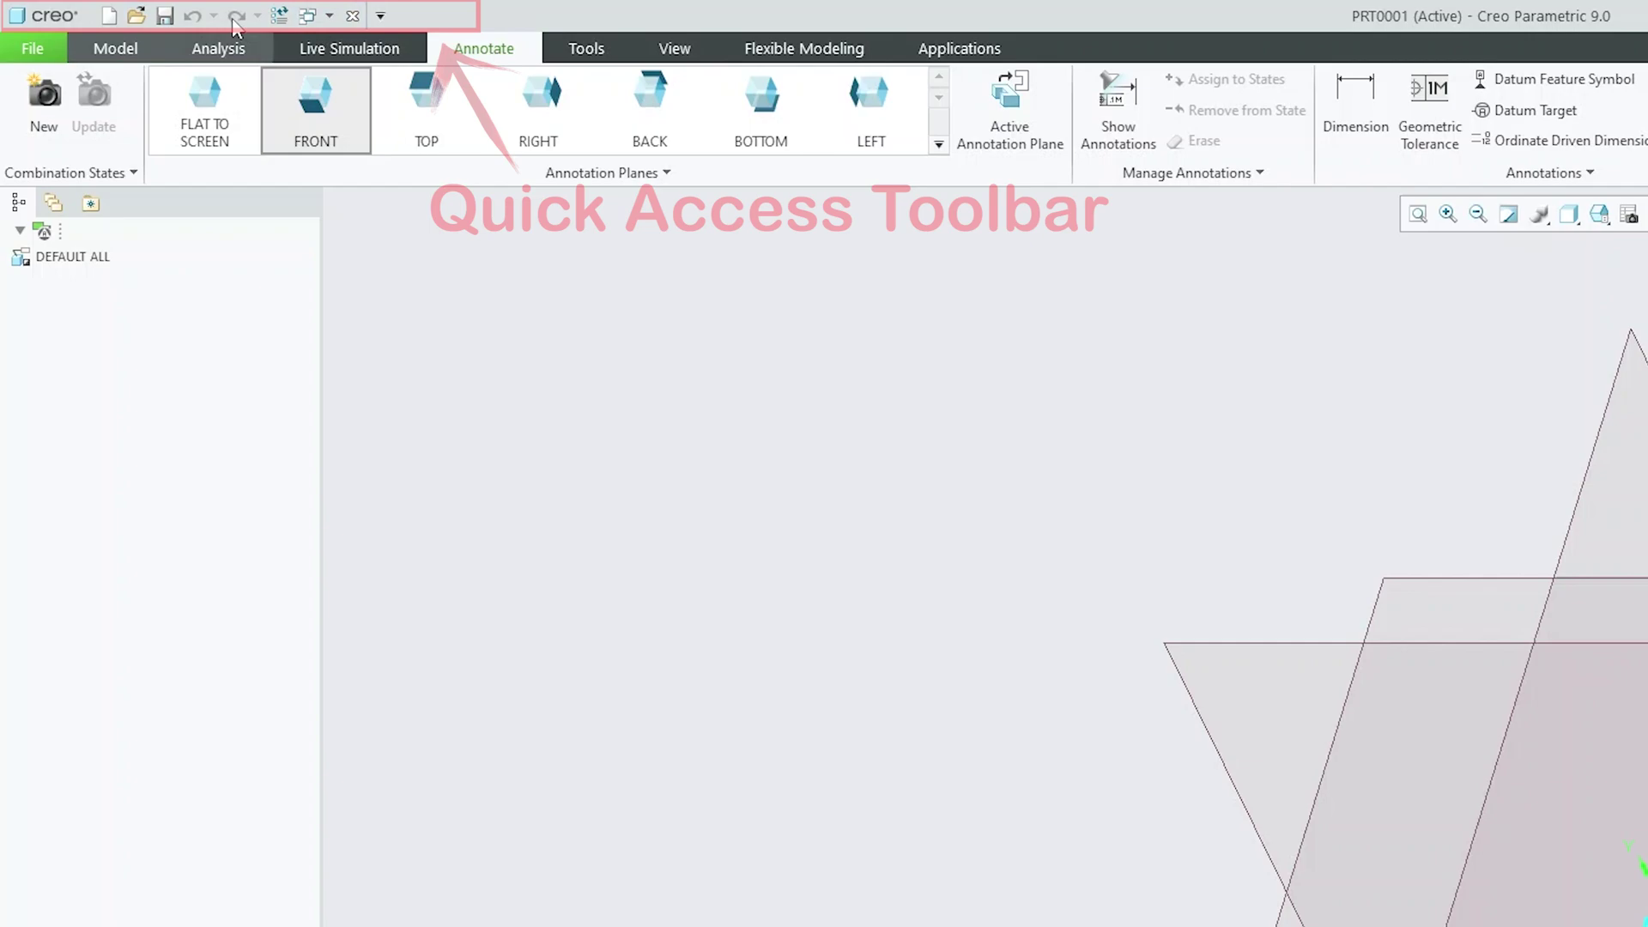
click(147, 48)
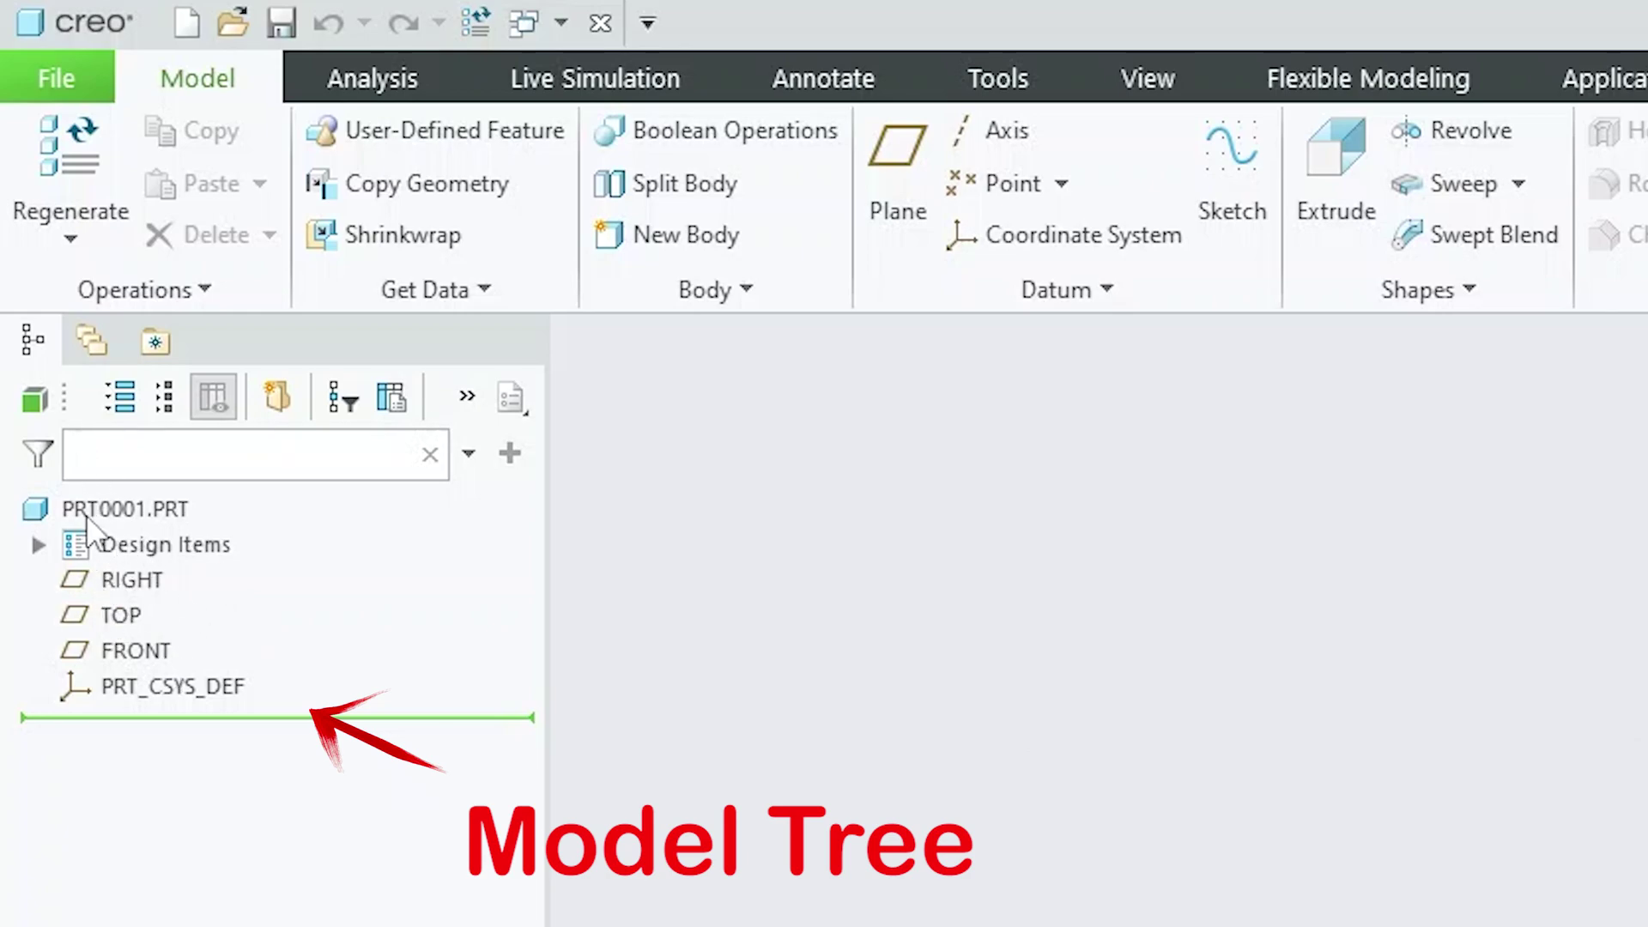
click(92, 339)
click(135, 340)
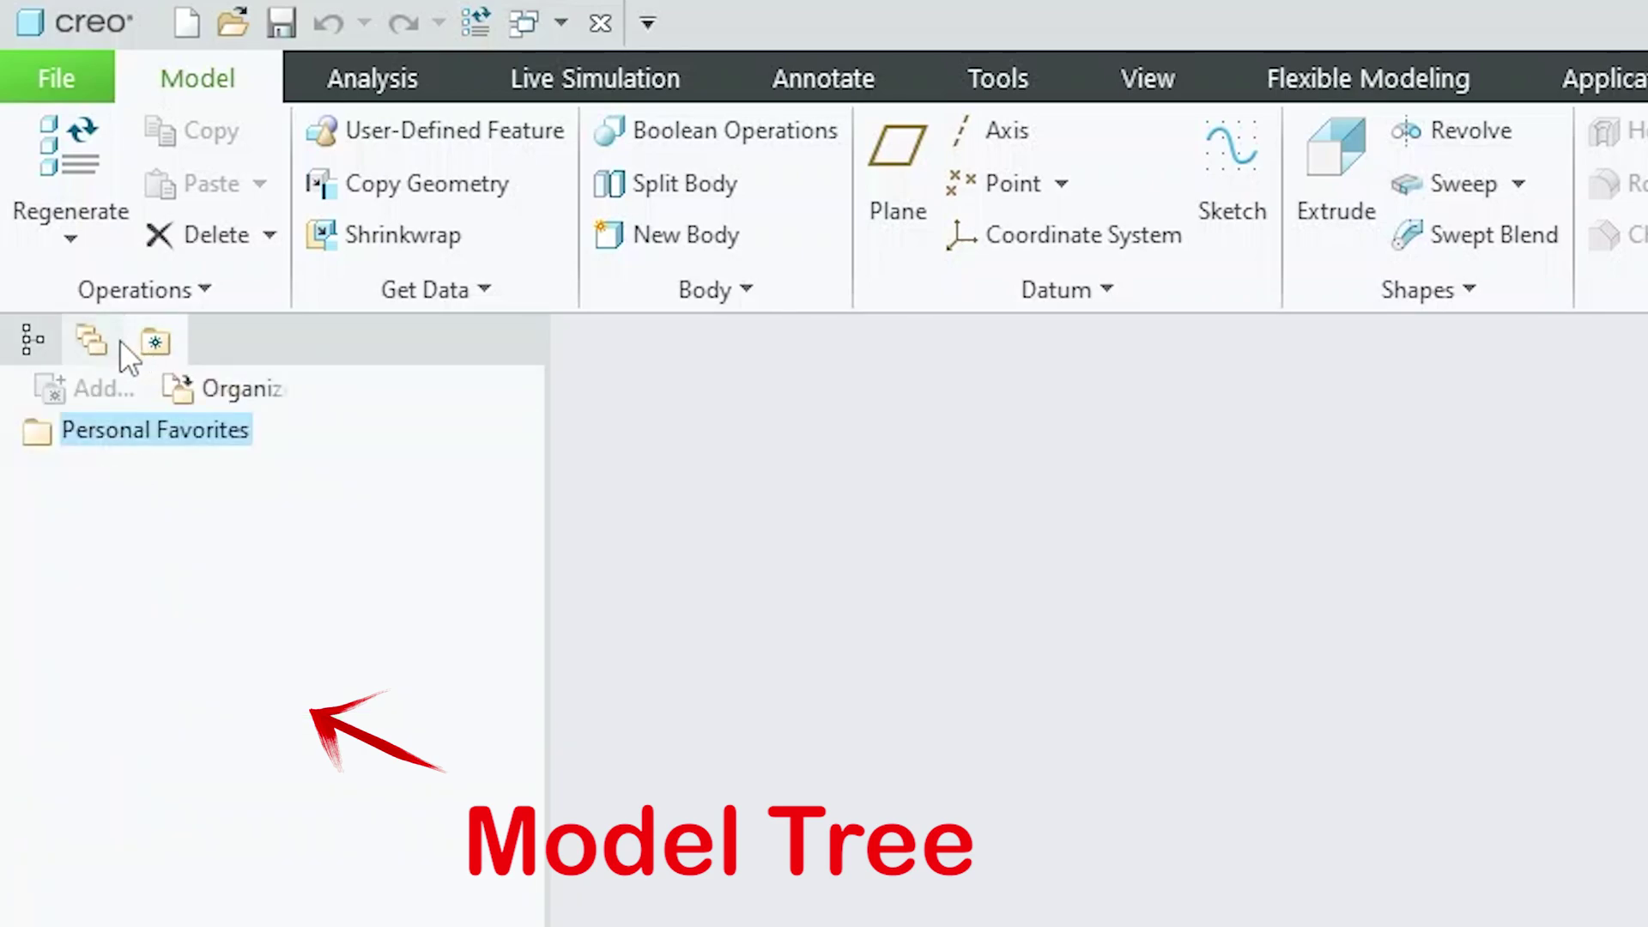
click(88, 340)
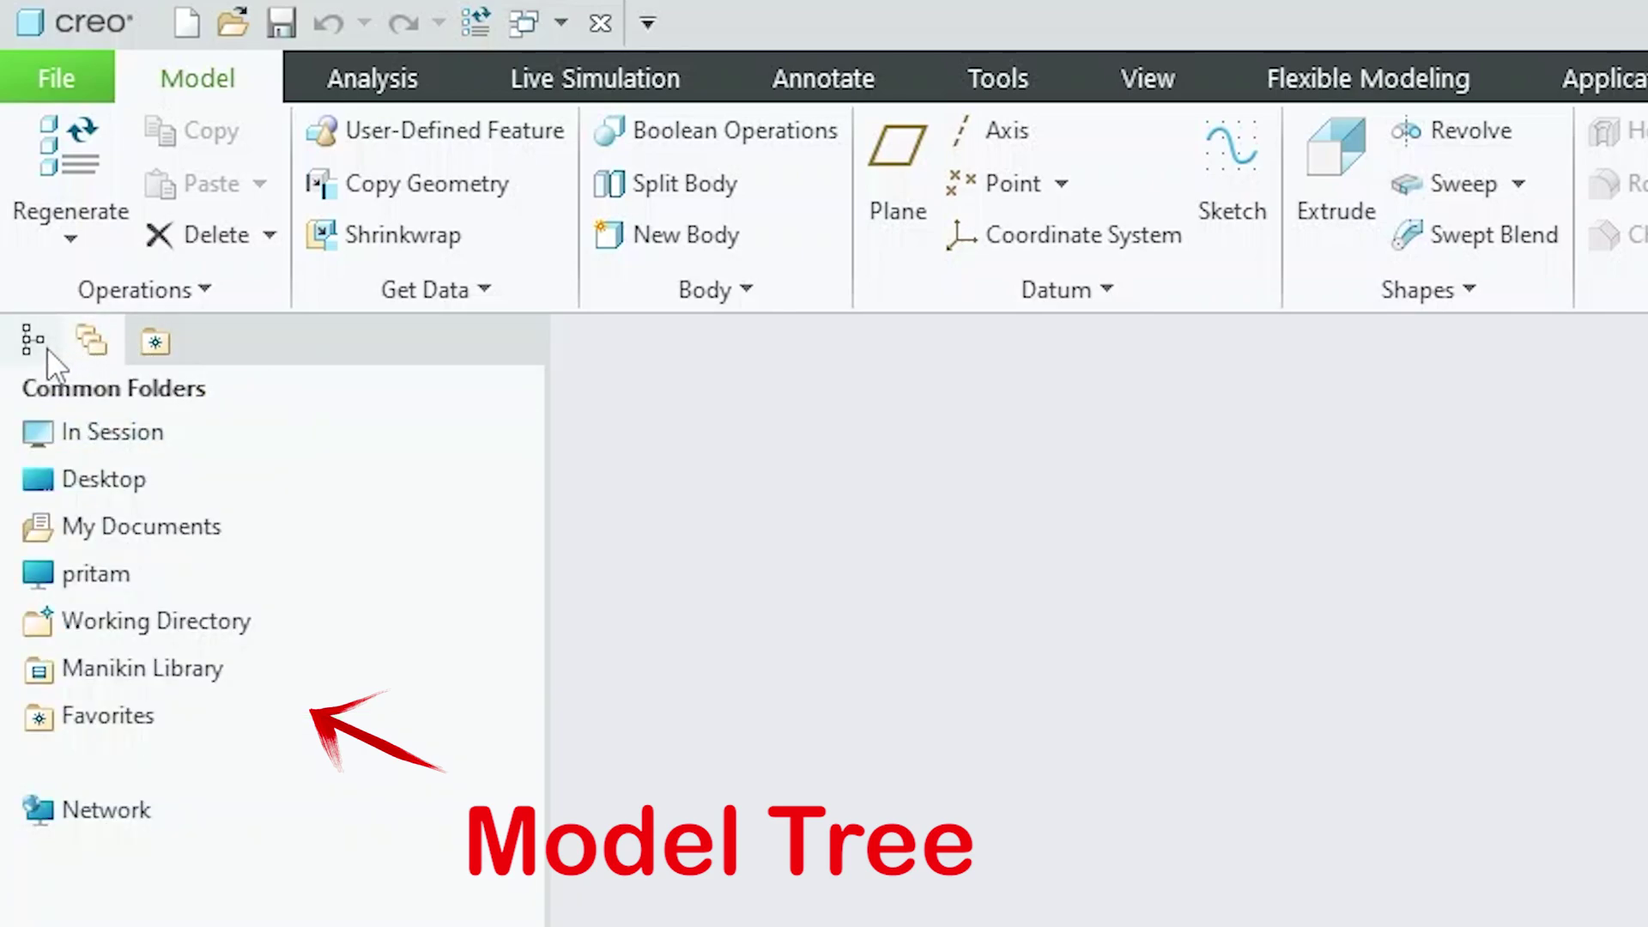
click(46, 347)
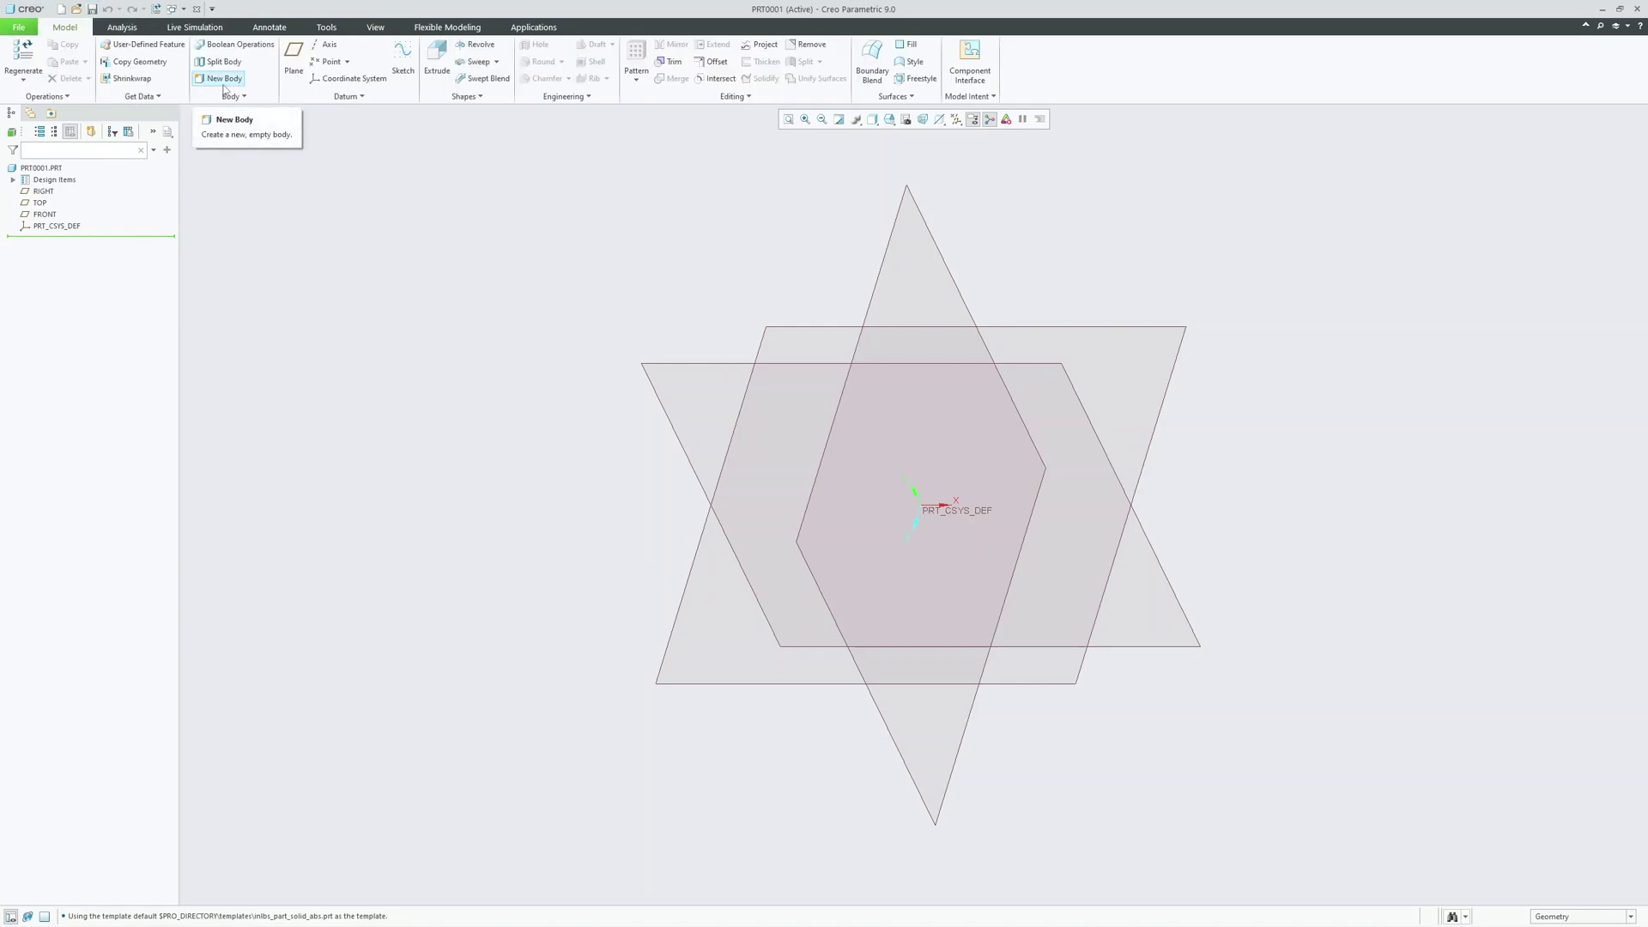
click(128, 29)
click(194, 27)
click(76, 28)
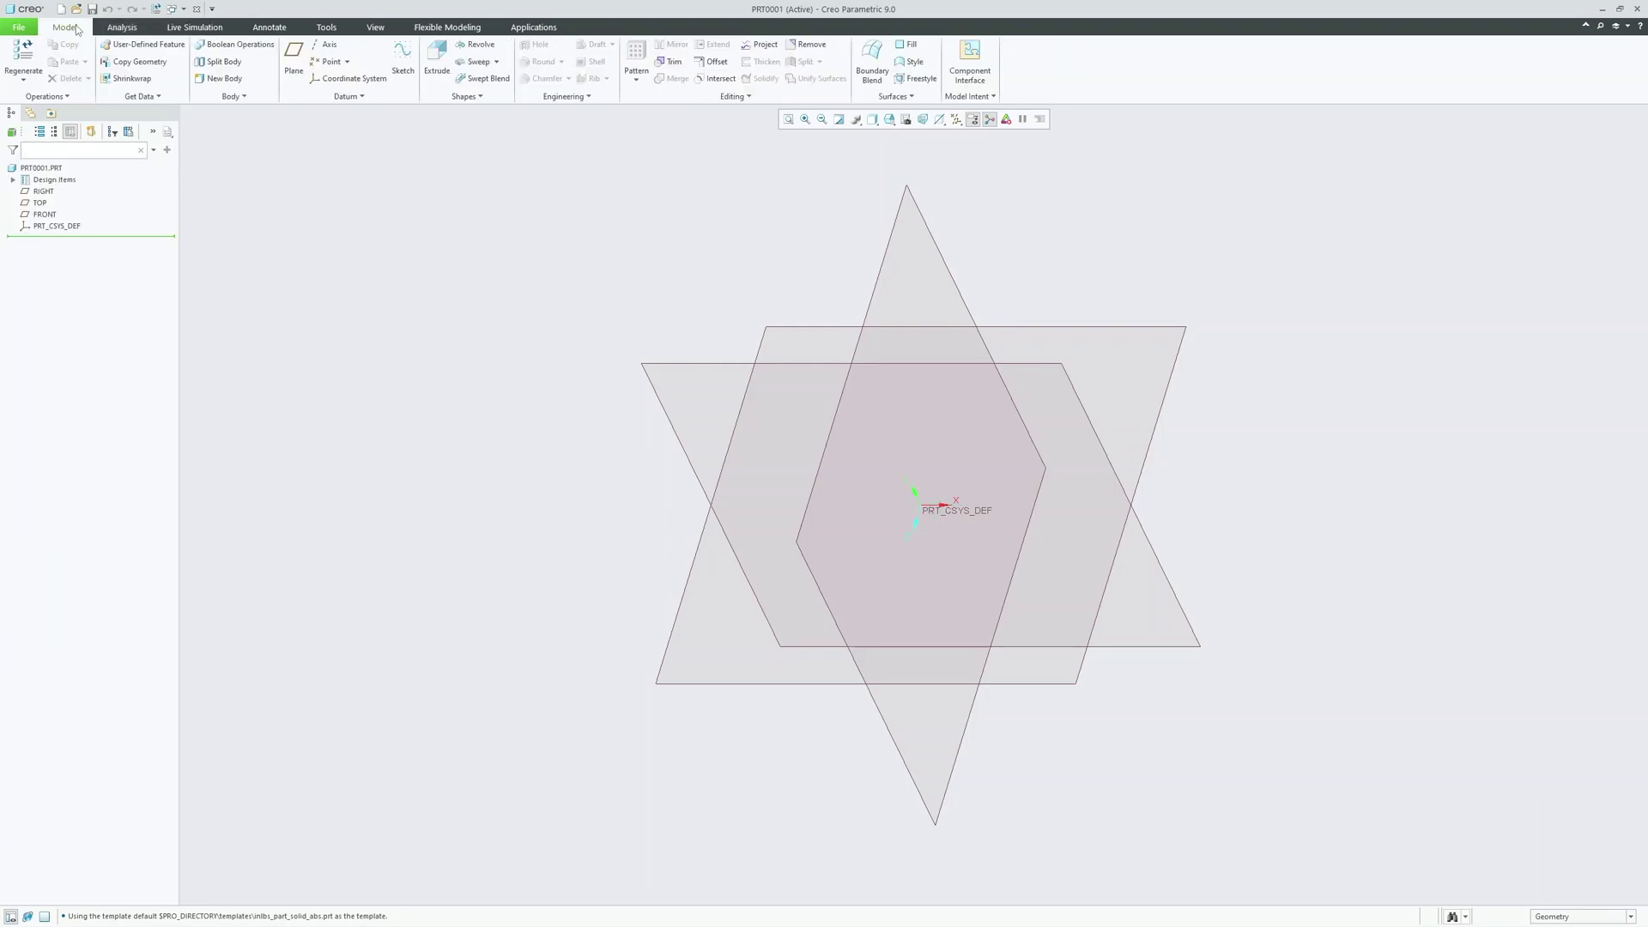
click(121, 27)
click(175, 28)
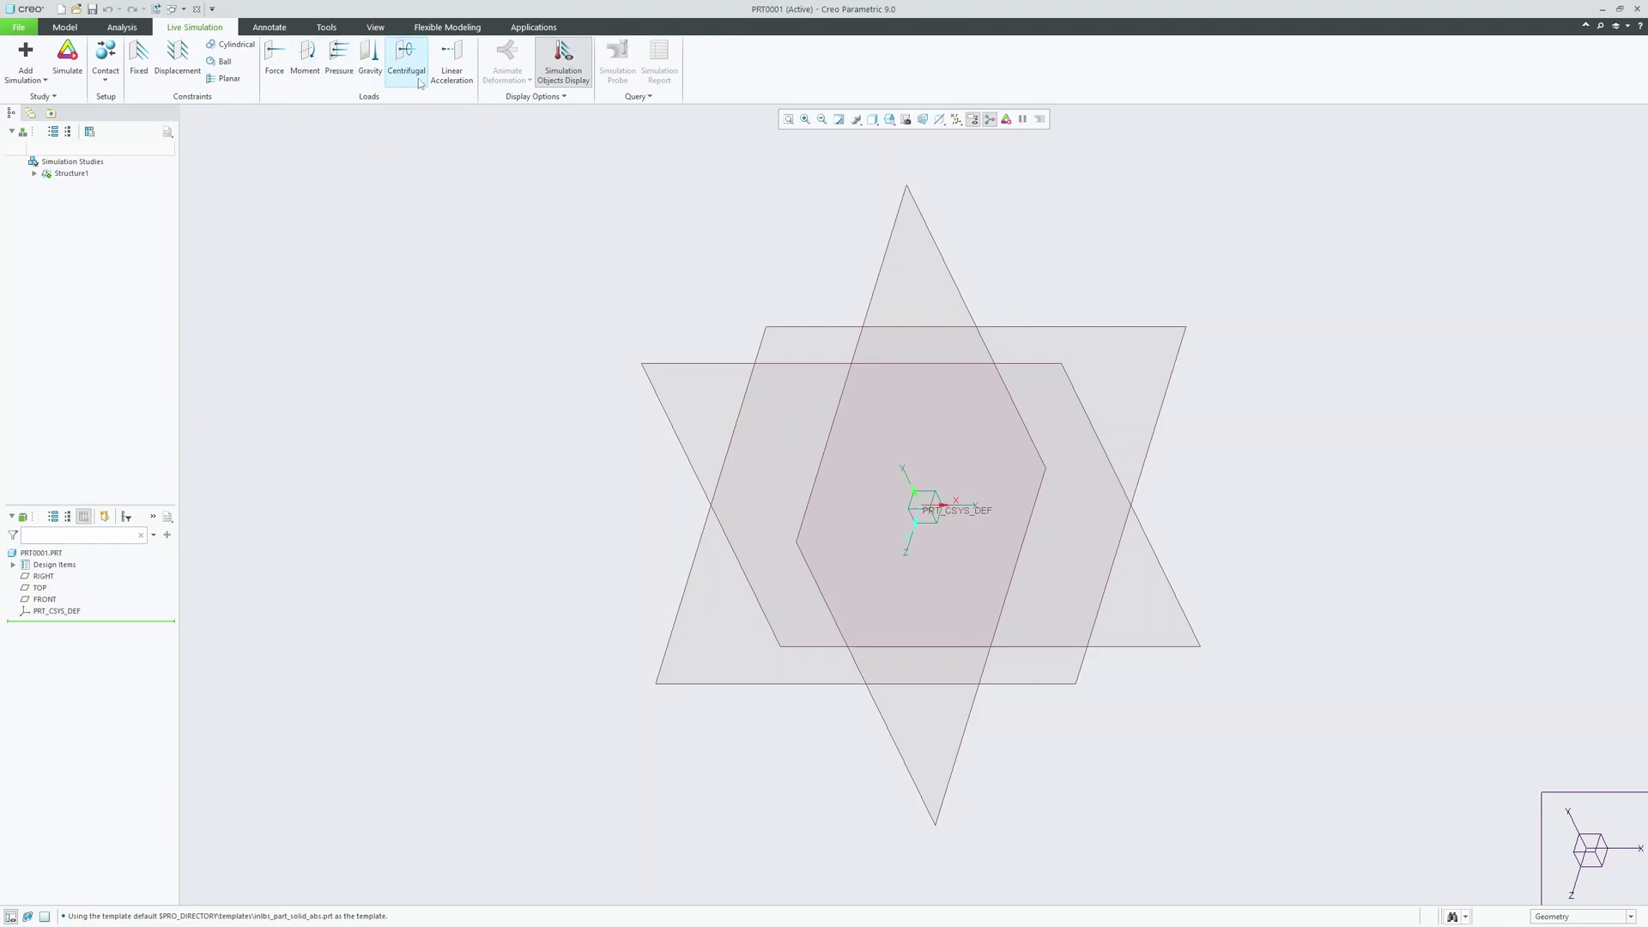
click(68, 28)
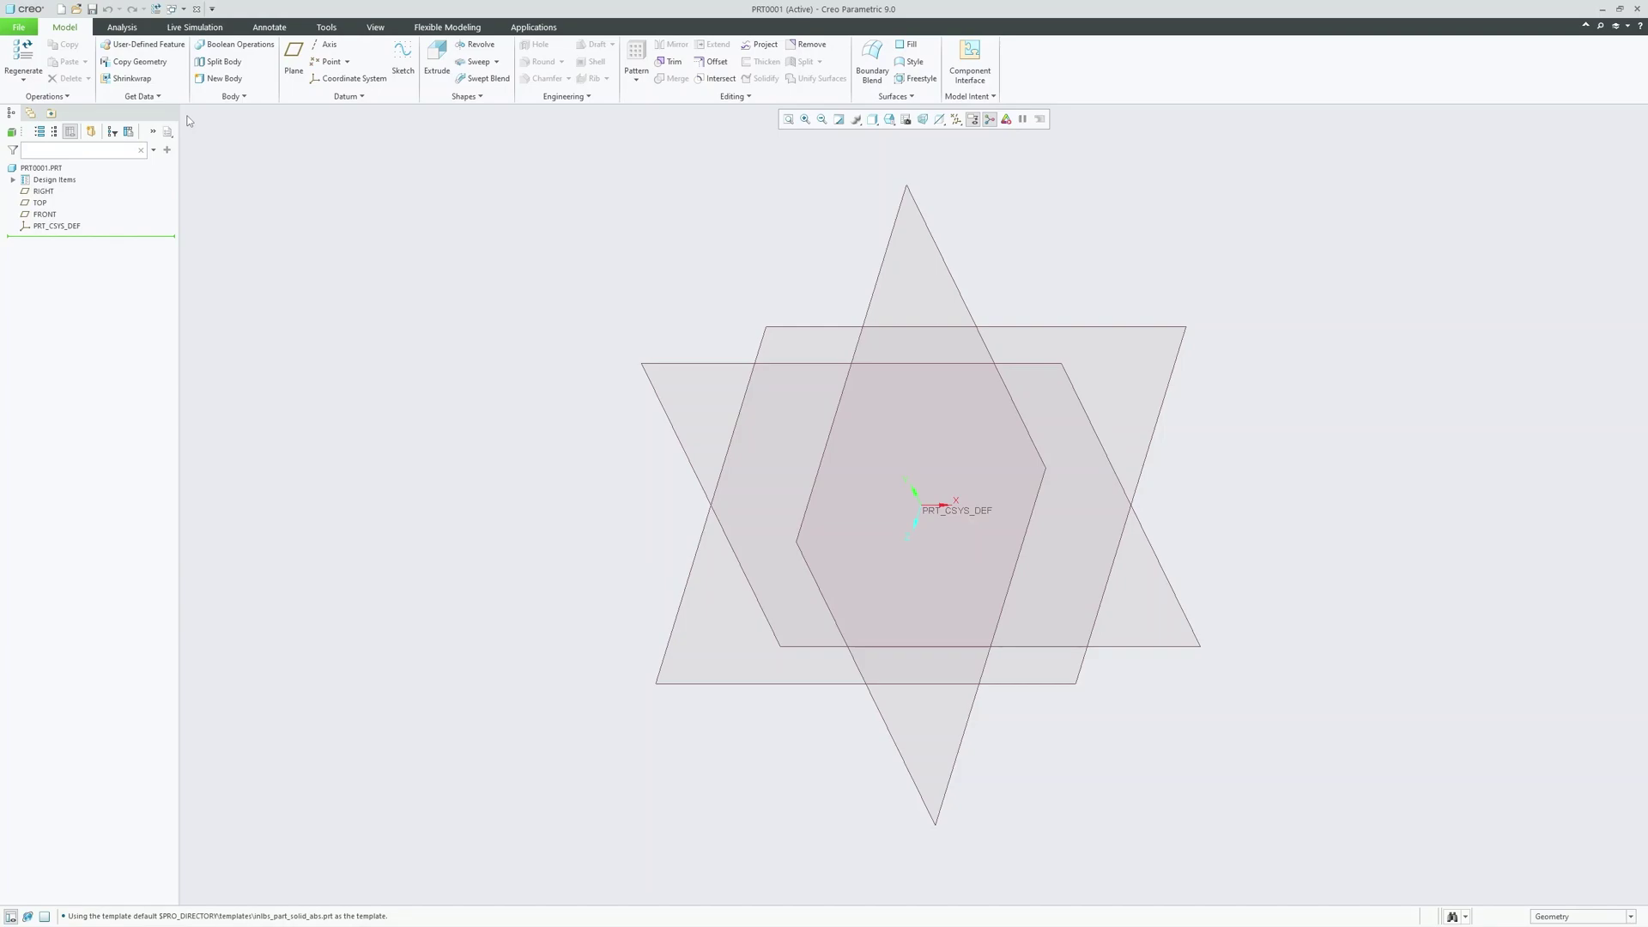
Extrude a rectangle sketched around the origin on the FRONT plane into a box
click(593, 196)
scroll(823, 272, up, 1)
scroll(826, 271, down, 1)
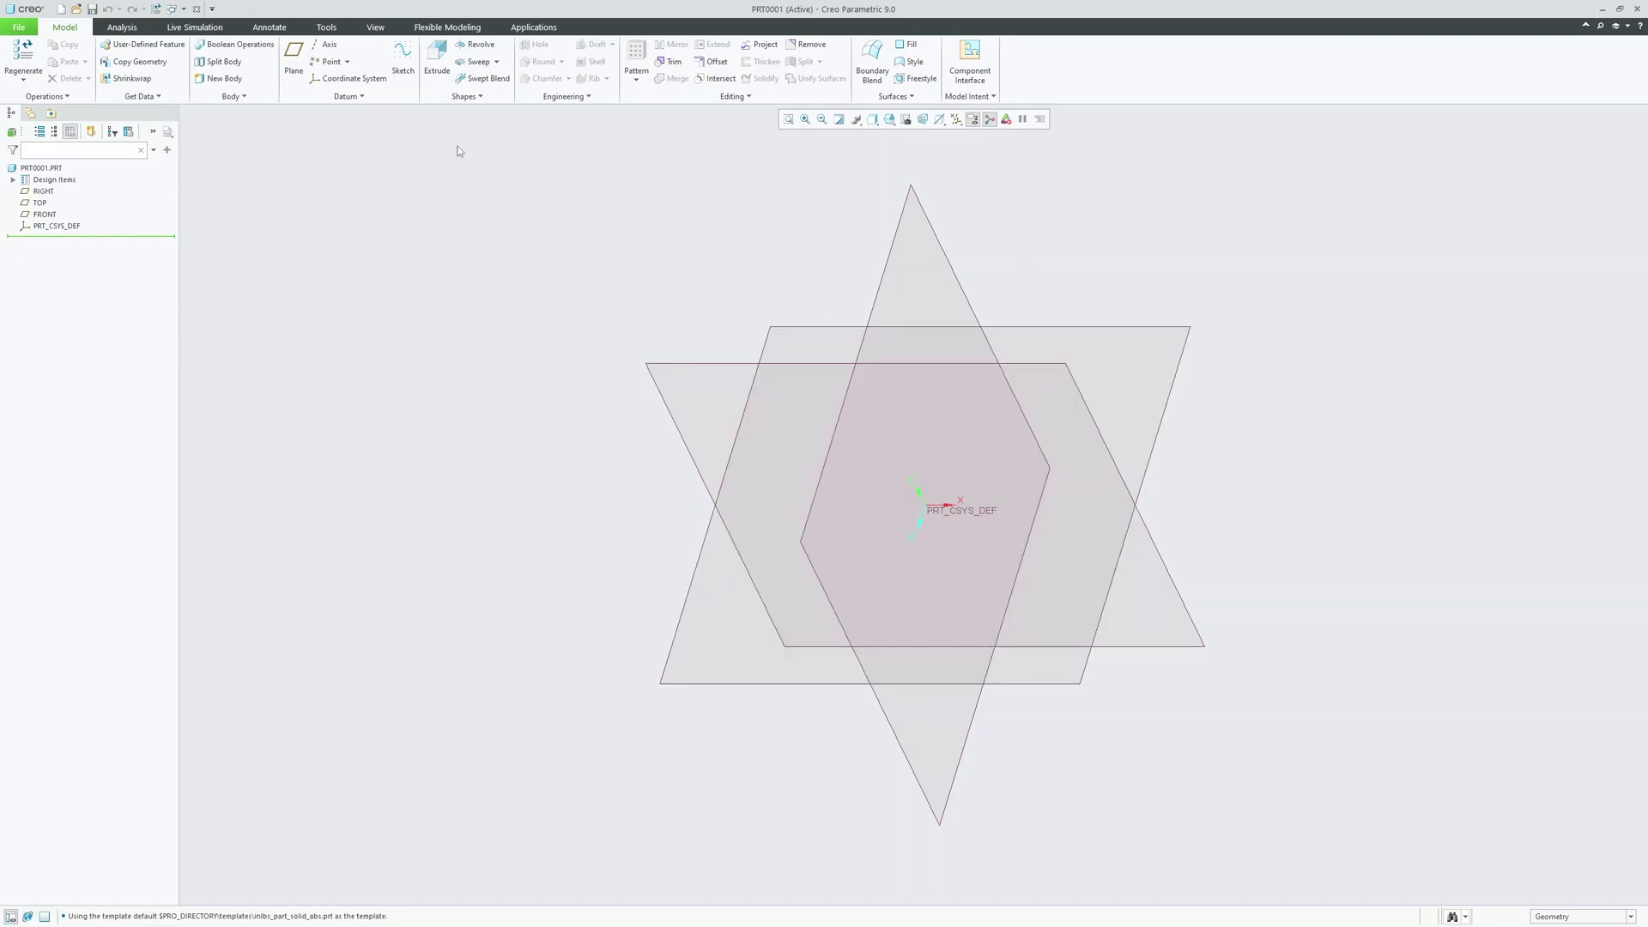
middle_drag(675, 329, 656, 357)
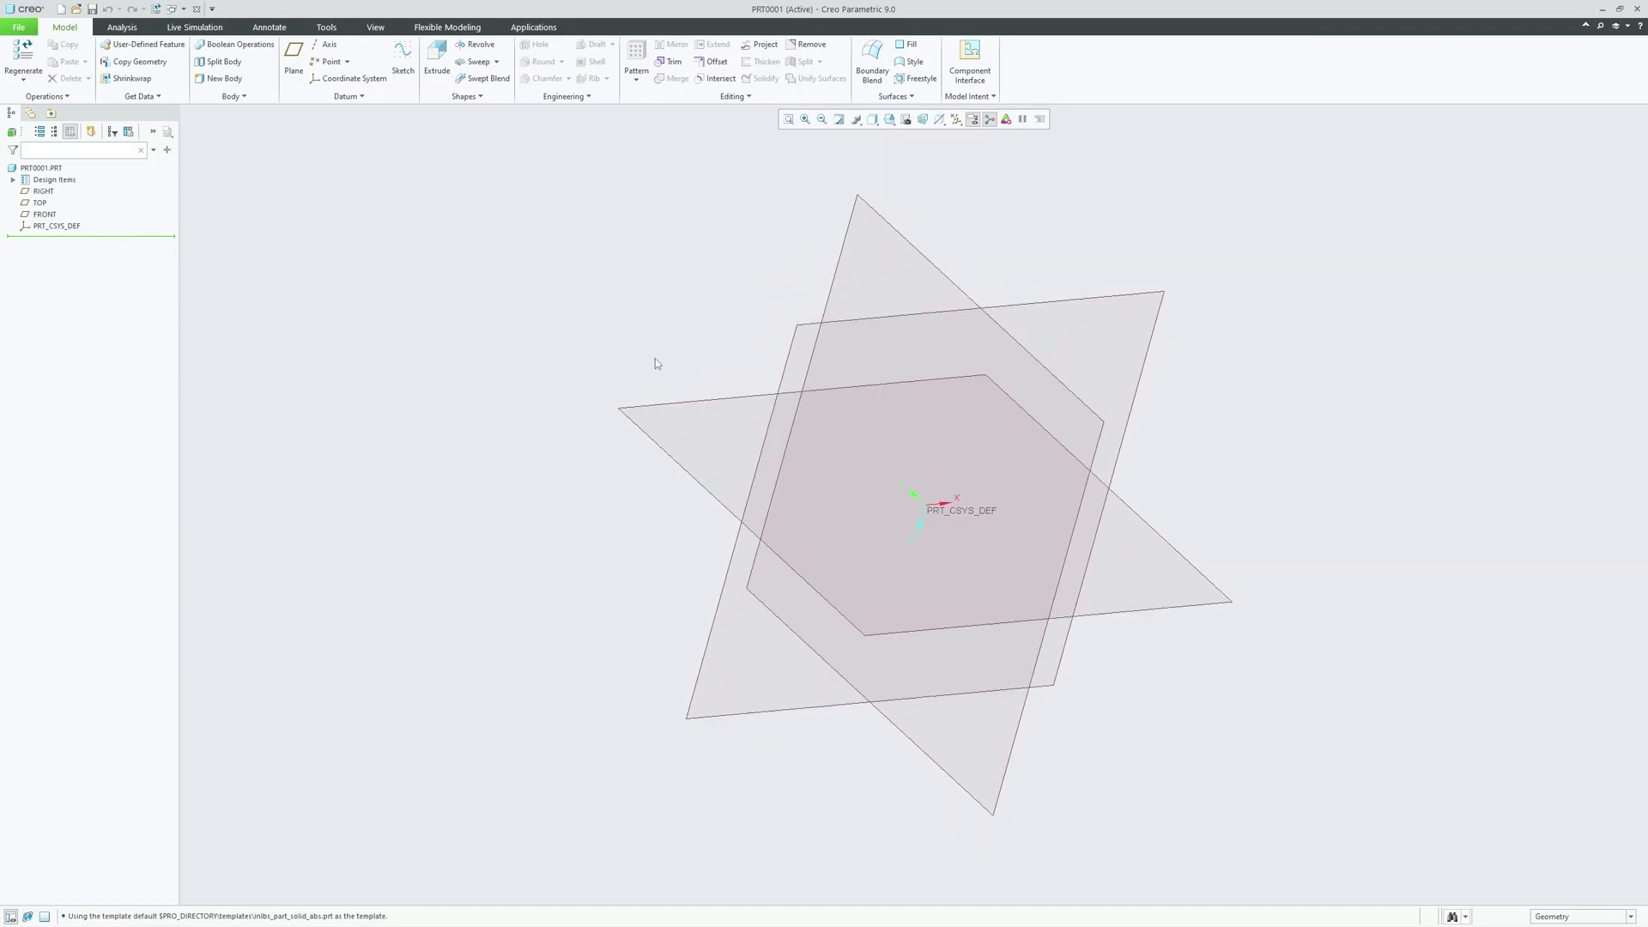
click(438, 65)
click(655, 441)
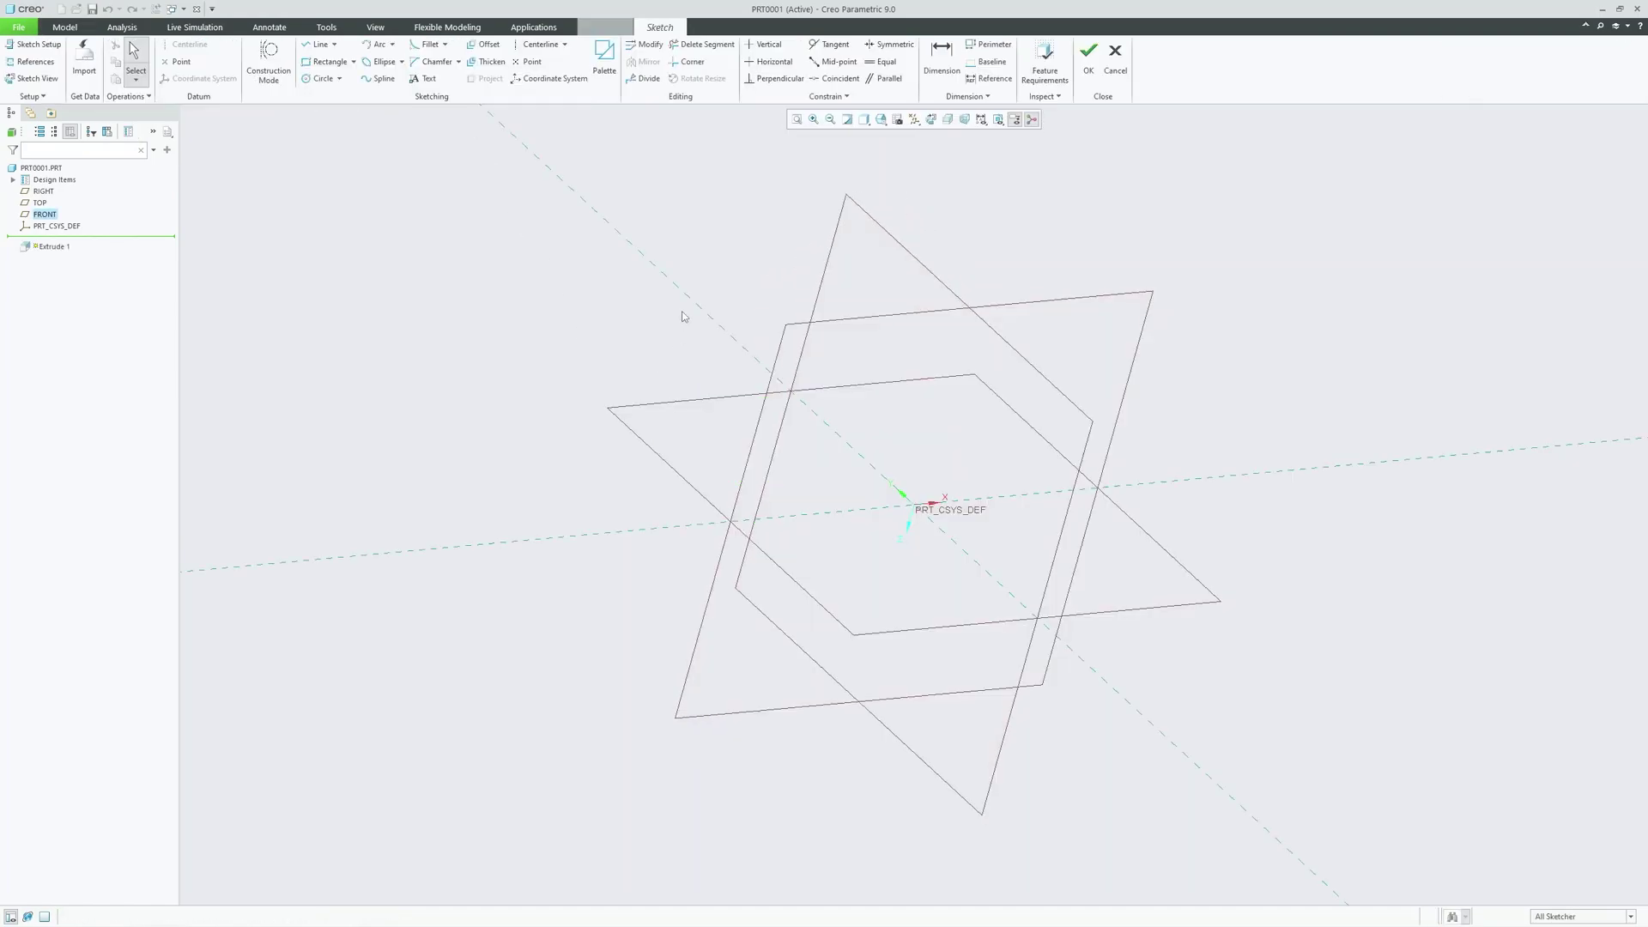
click(328, 62)
click(729, 435)
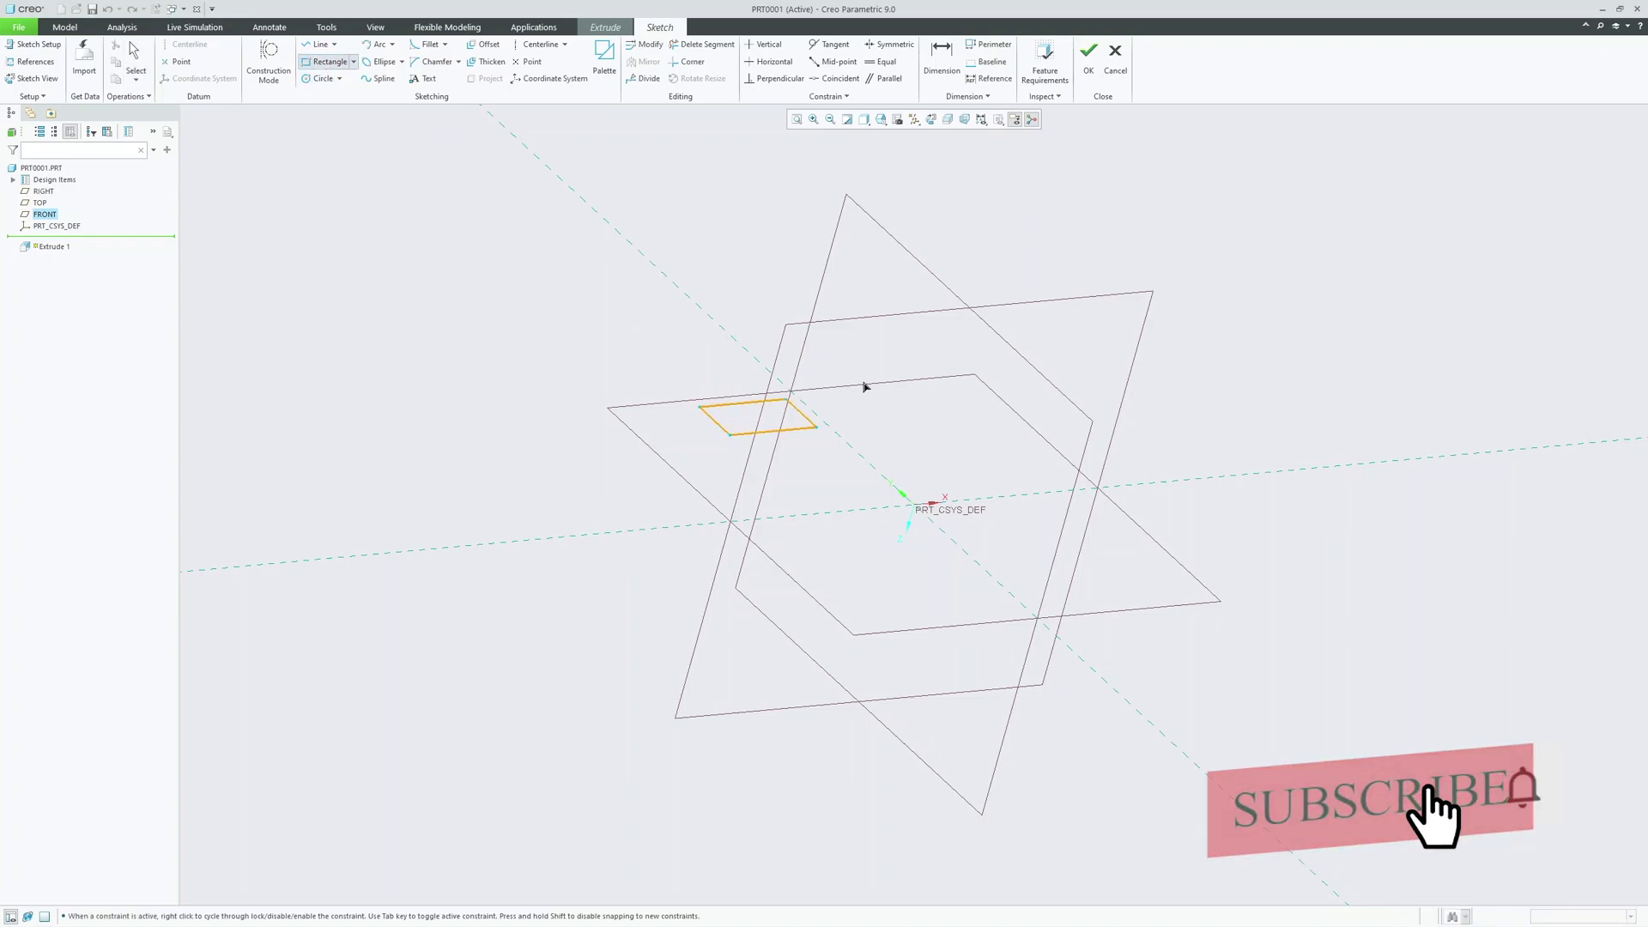
click(1073, 515)
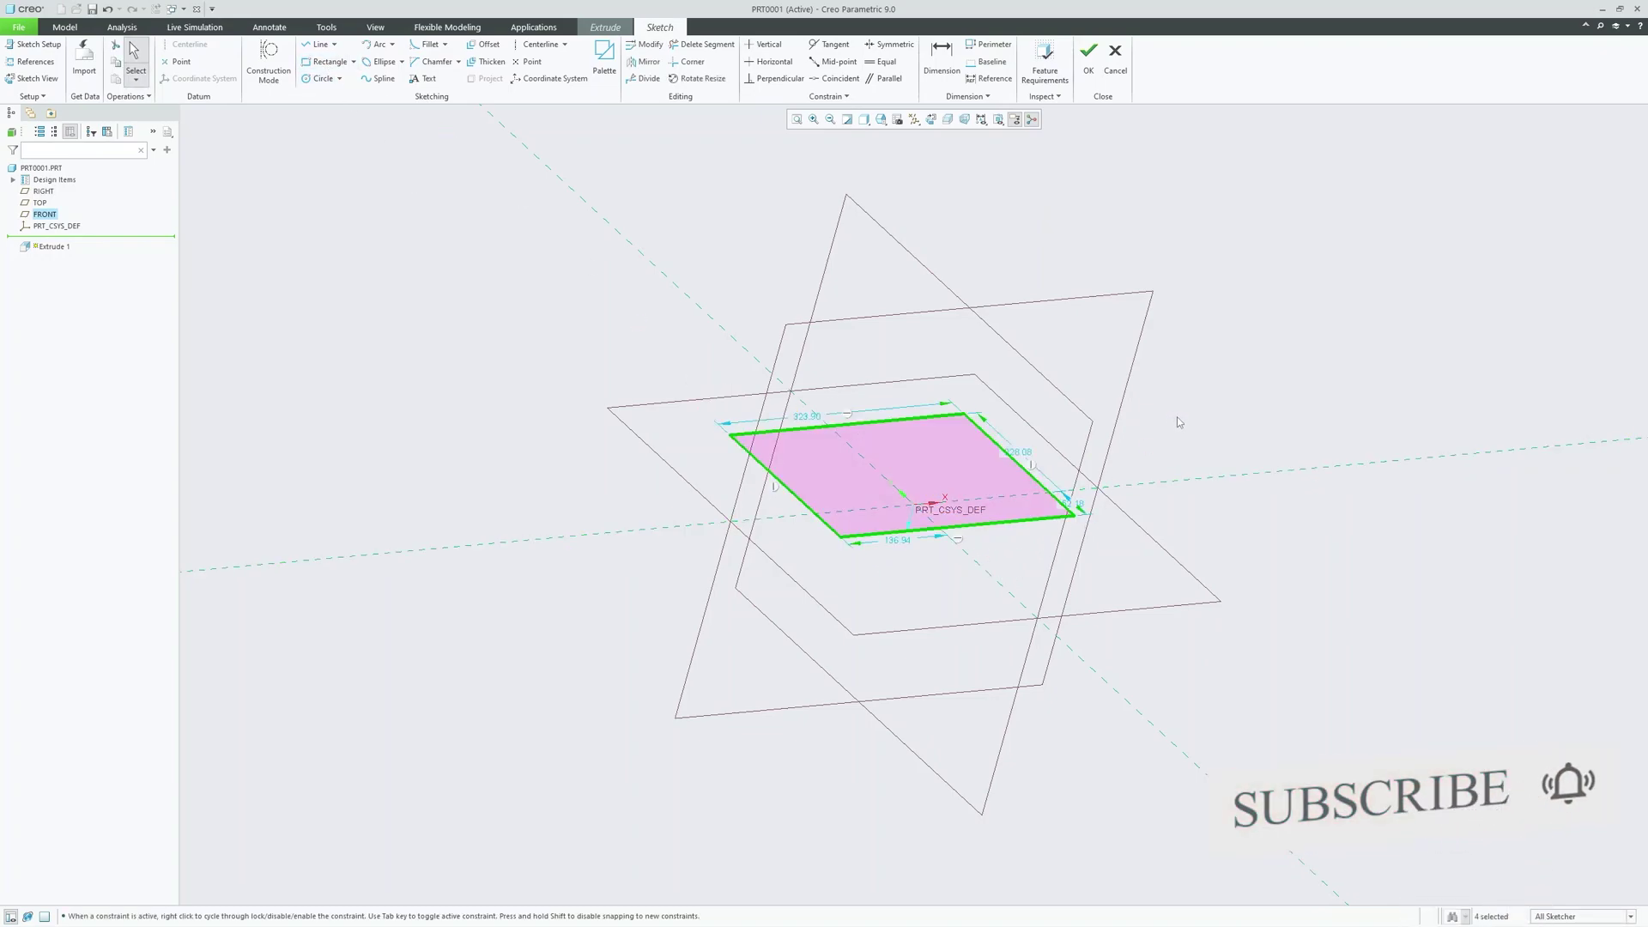
click(1088, 58)
middle_click(1223, 284)
Switch the model display from hidden-line to wireframe
key(ctrl+5)
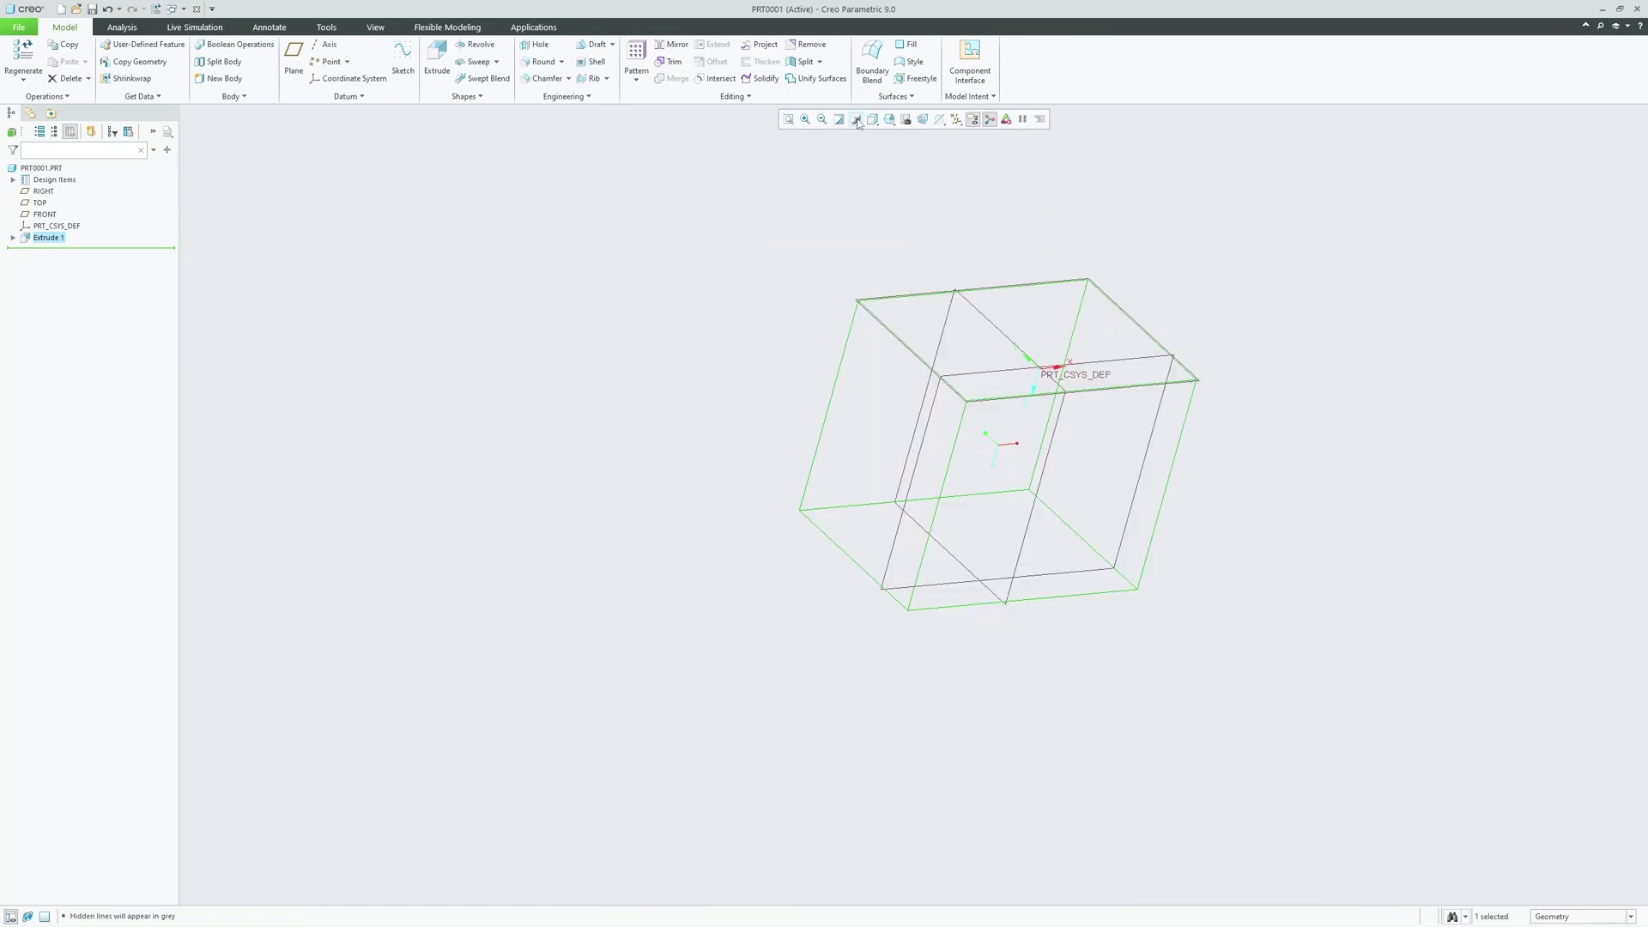
click(872, 118)
click(891, 206)
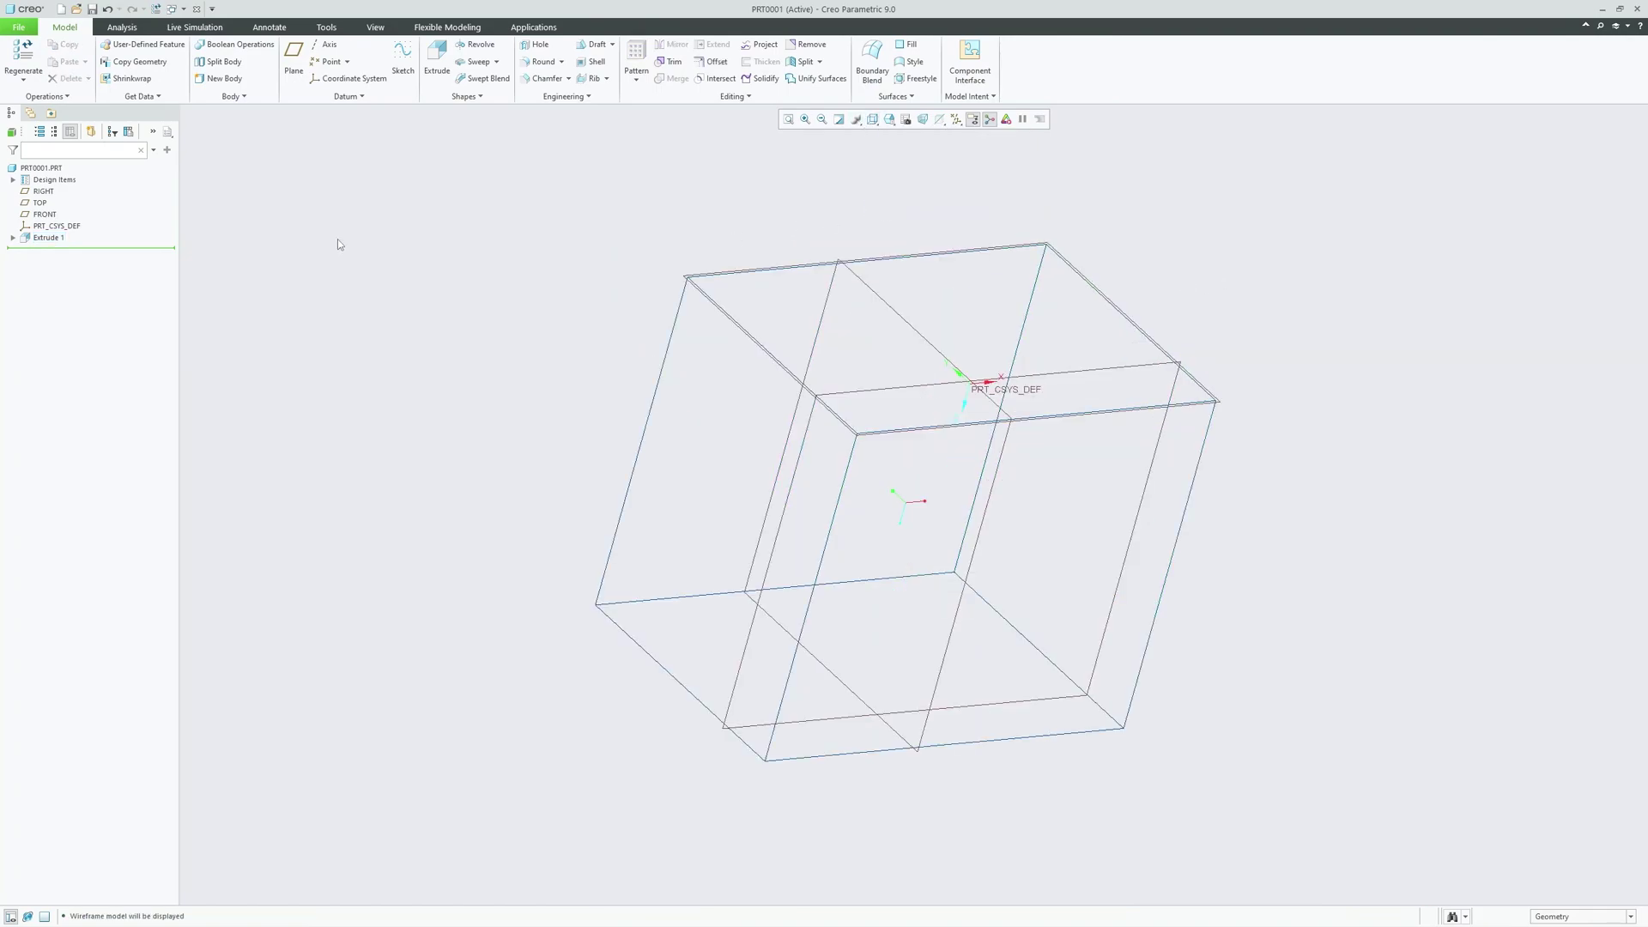
Select and clear the FRONT plane, then undo to remove the box extrusion
click(43, 215)
click(438, 293)
key(ctrl+z)
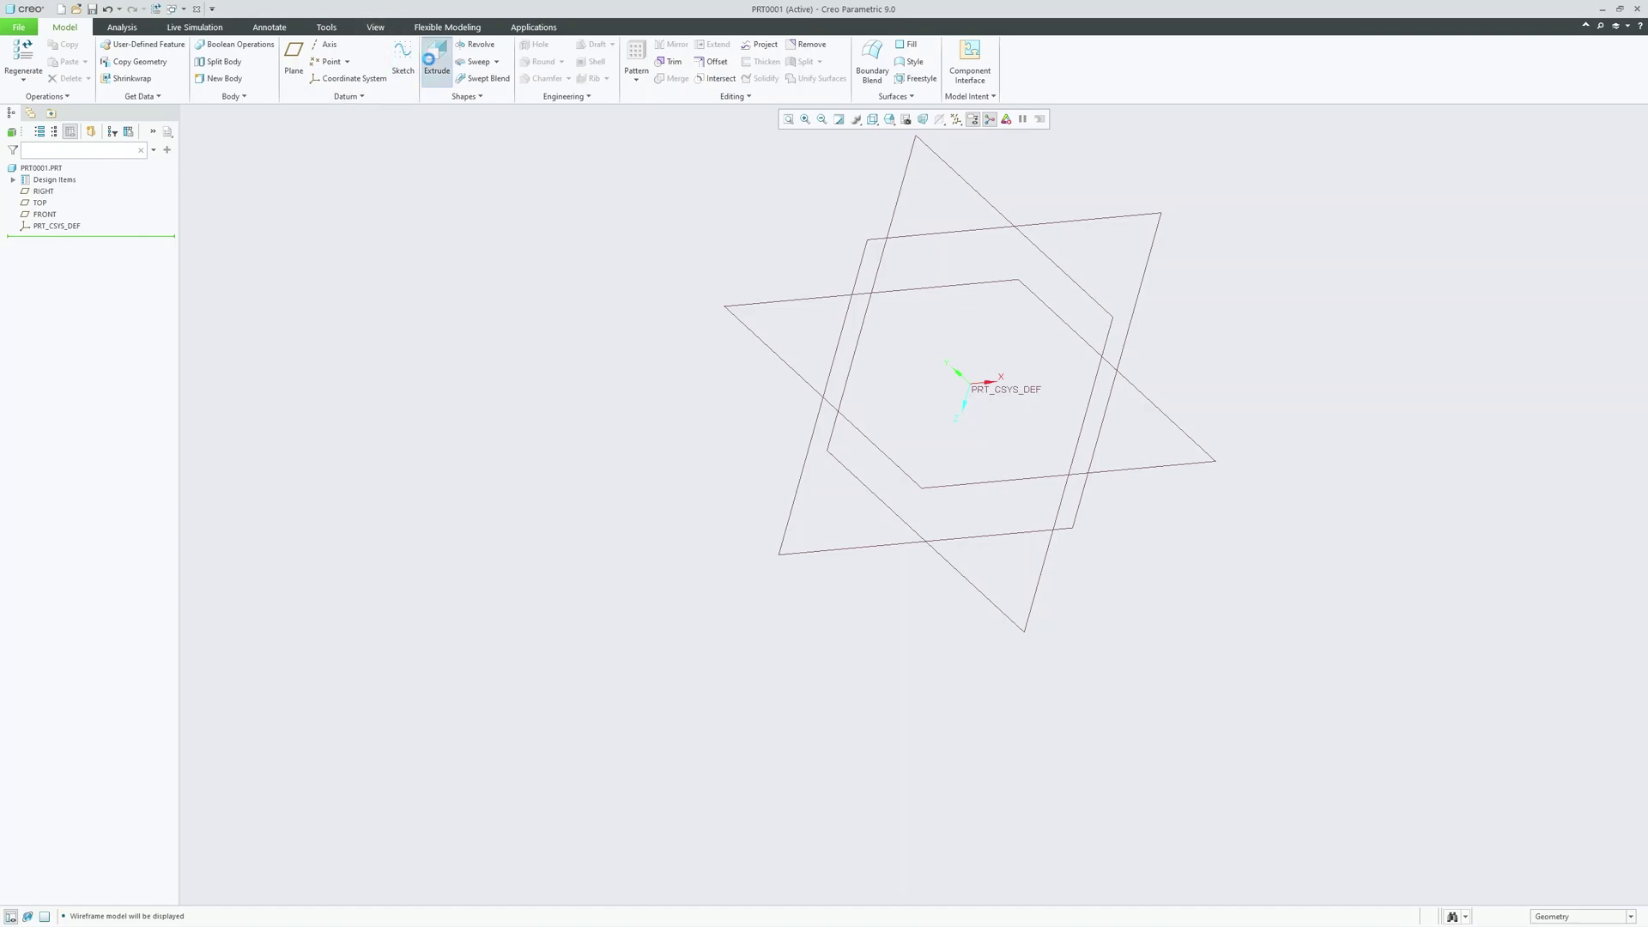
Extrude a circle centred on the origin of the FRONT plane into a cylinder
click(437, 60)
click(789, 370)
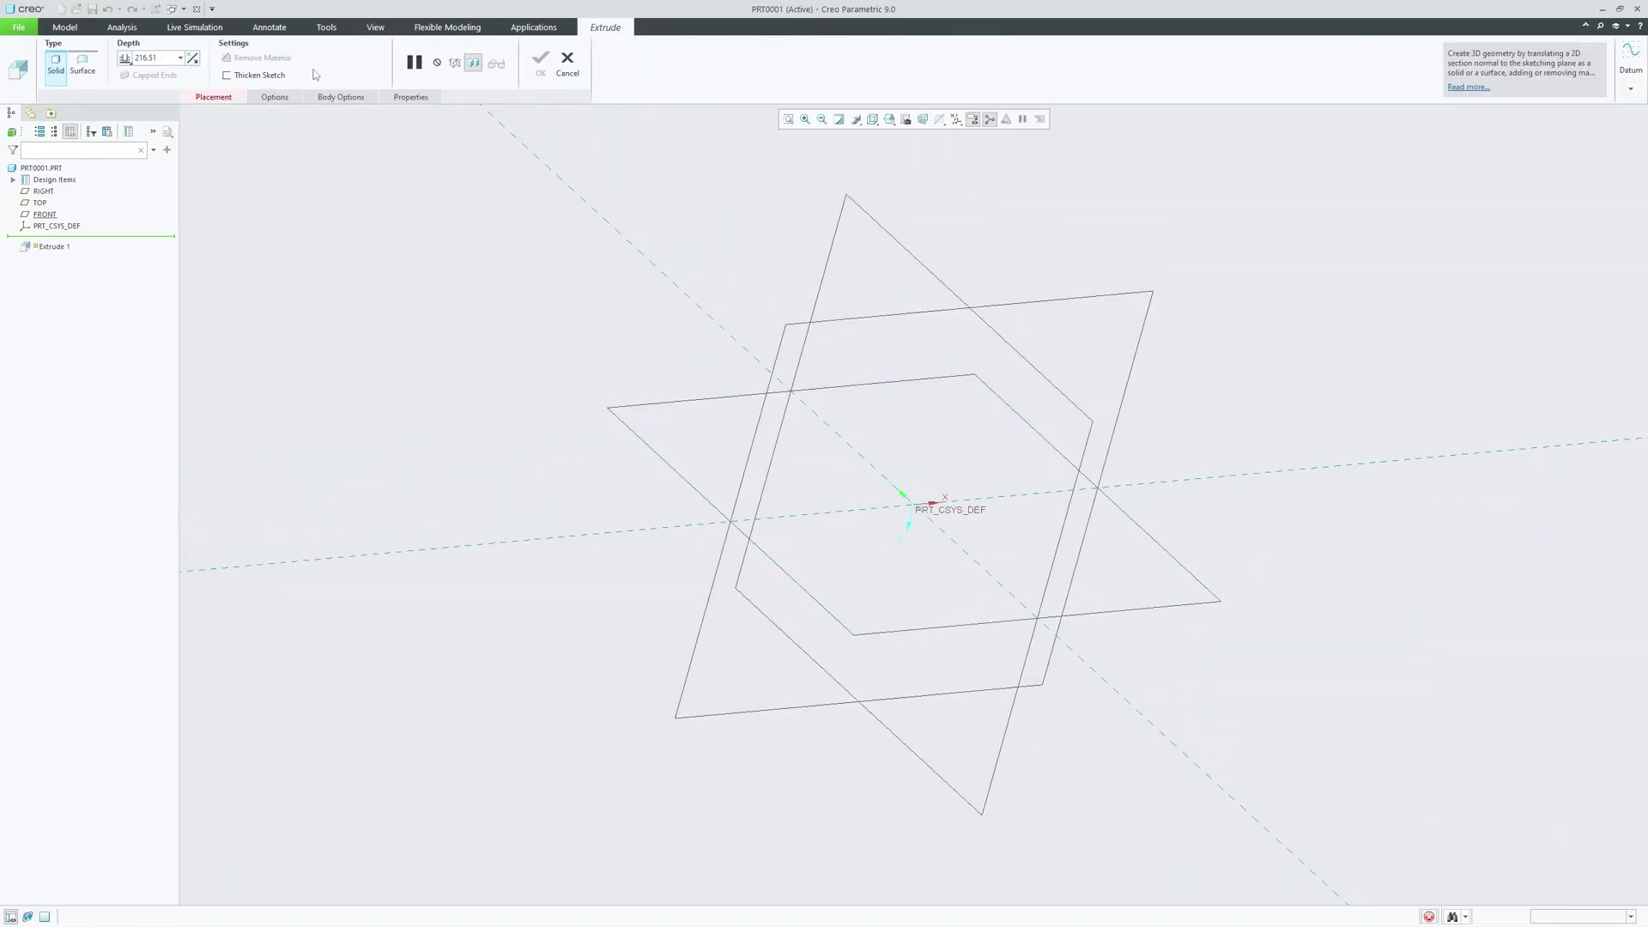
click(325, 79)
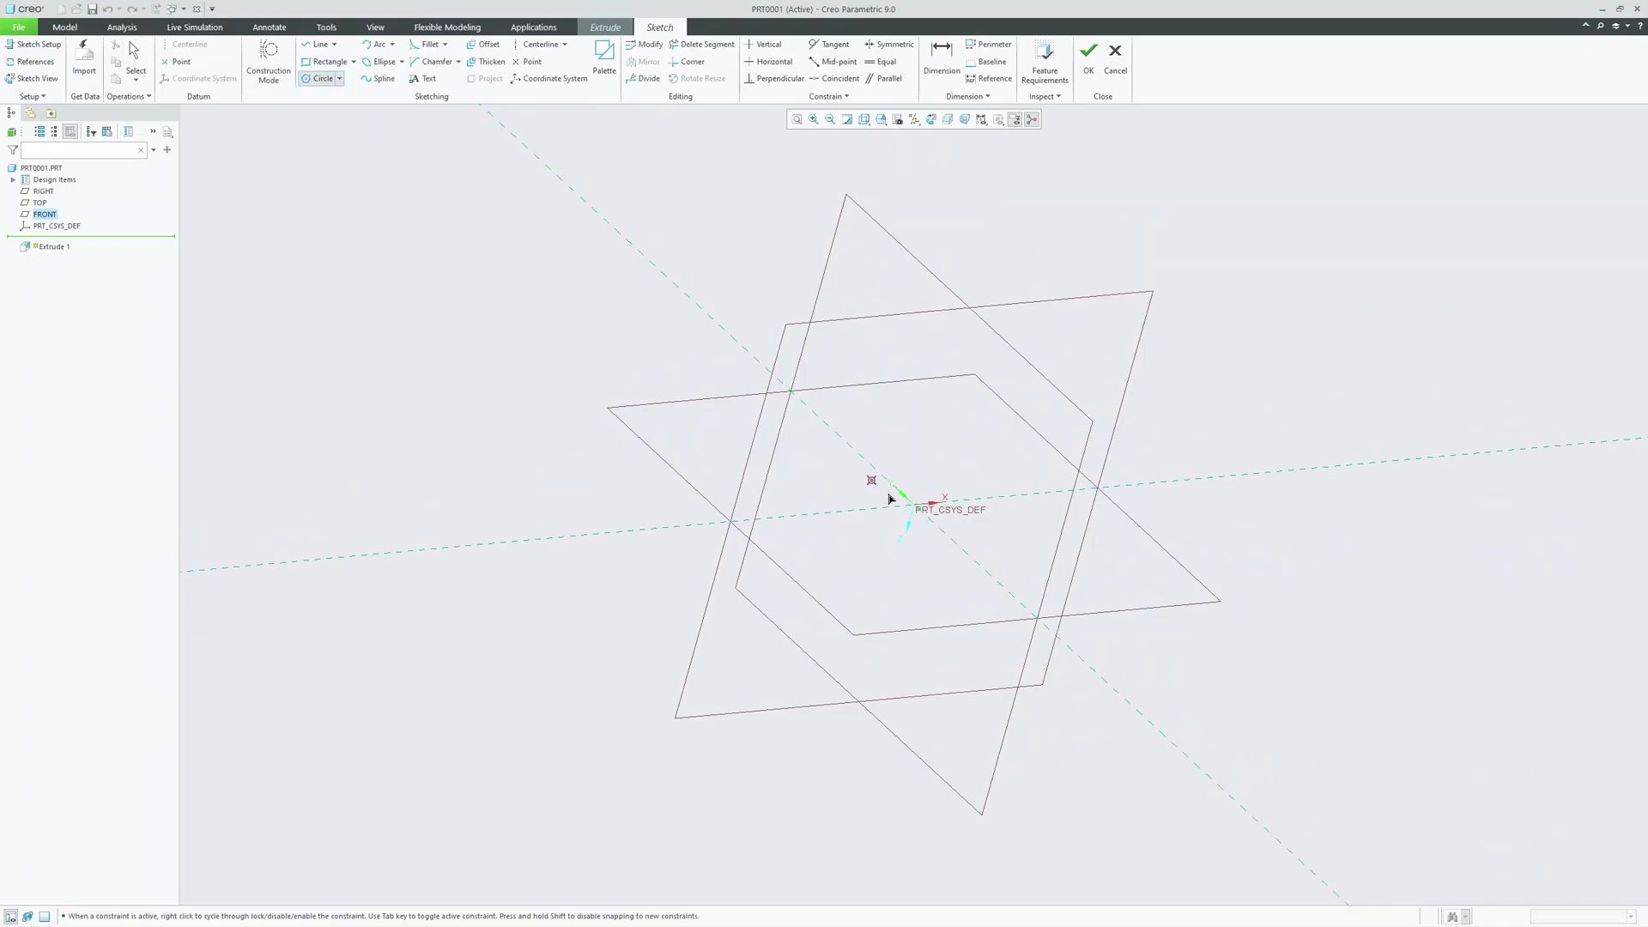
click(912, 505)
click(872, 478)
middle_click(924, 398)
click(1088, 60)
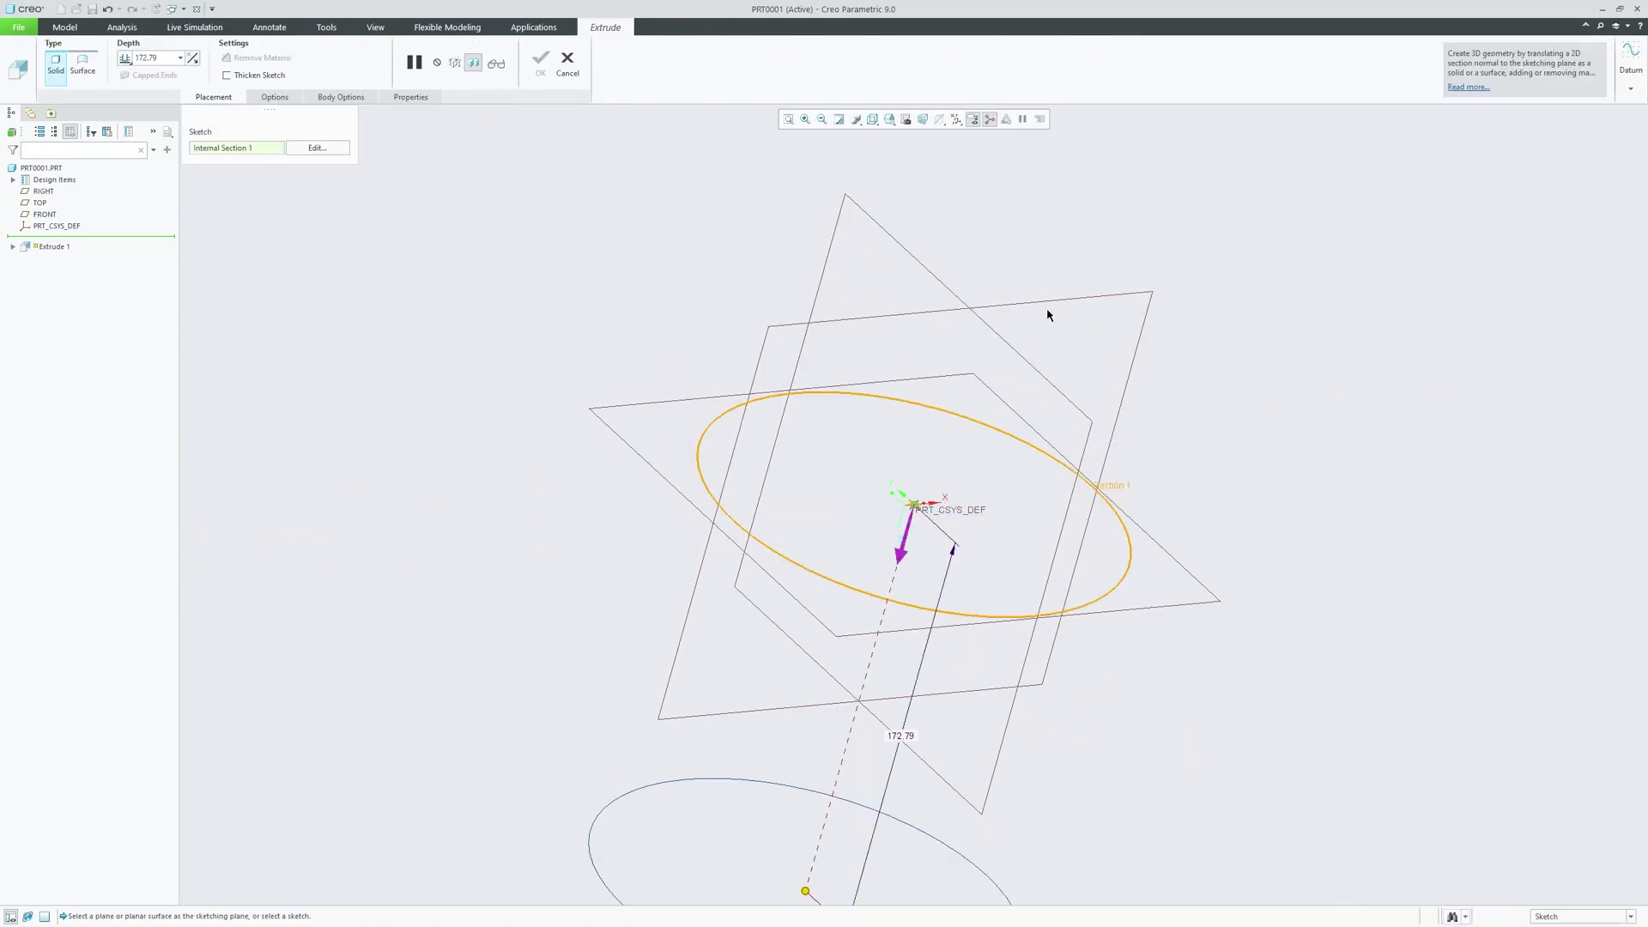
middle_click(1049, 314)
Display the cylinder as Shading With Edges
click(872, 119)
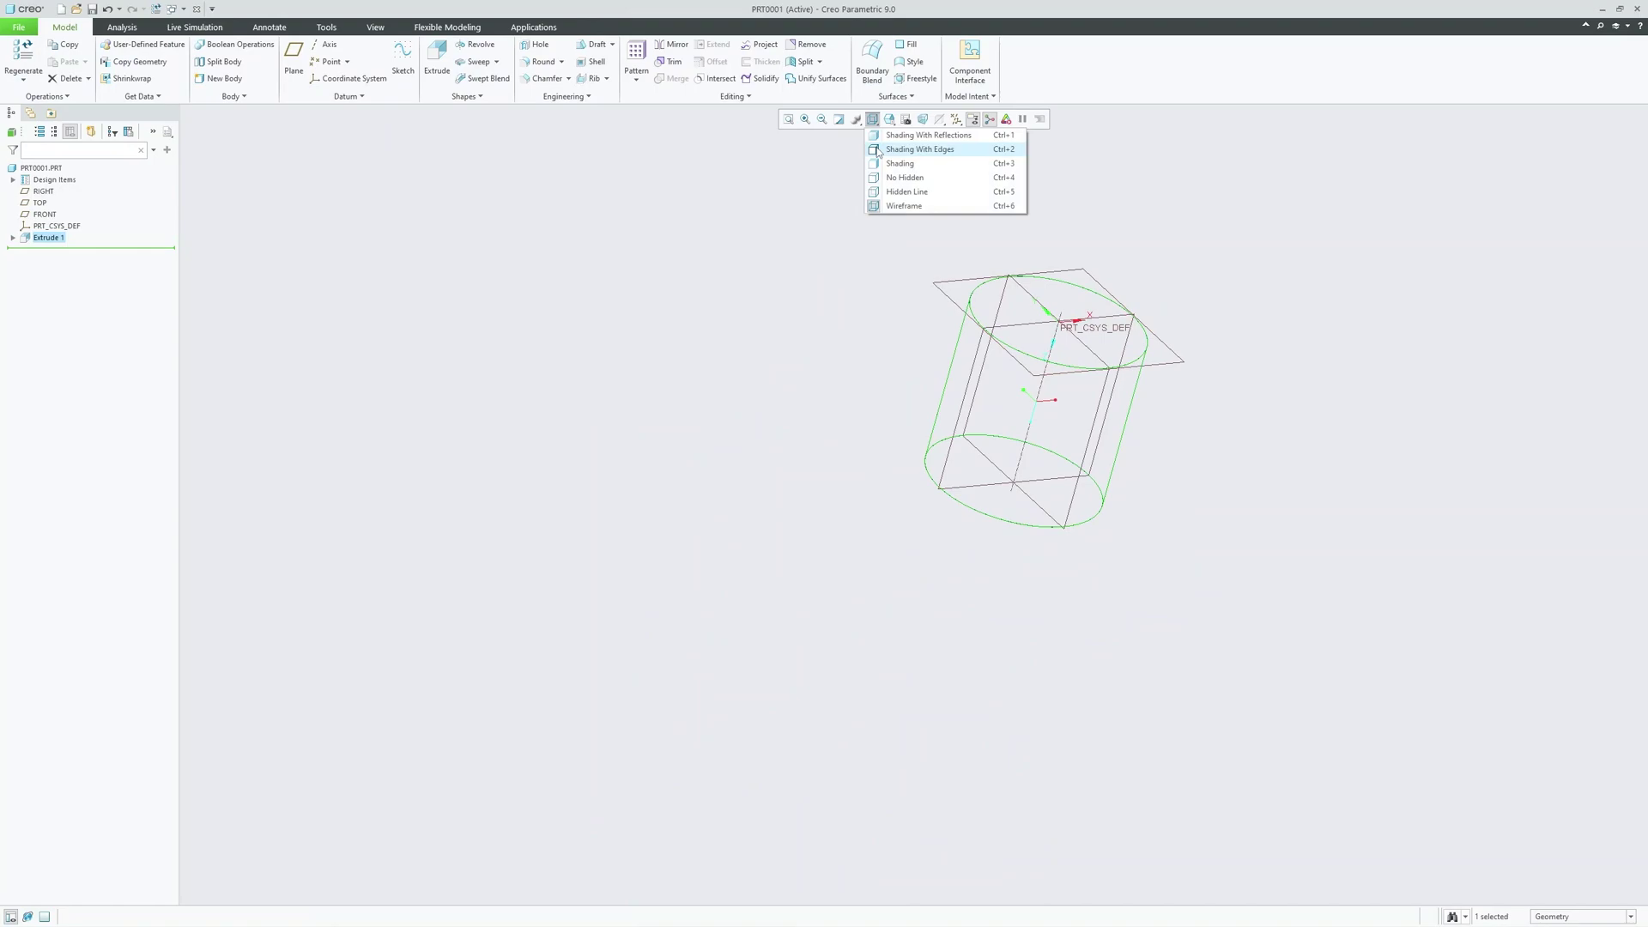
click(893, 147)
click(889, 307)
scroll(1179, 318, up, 2)
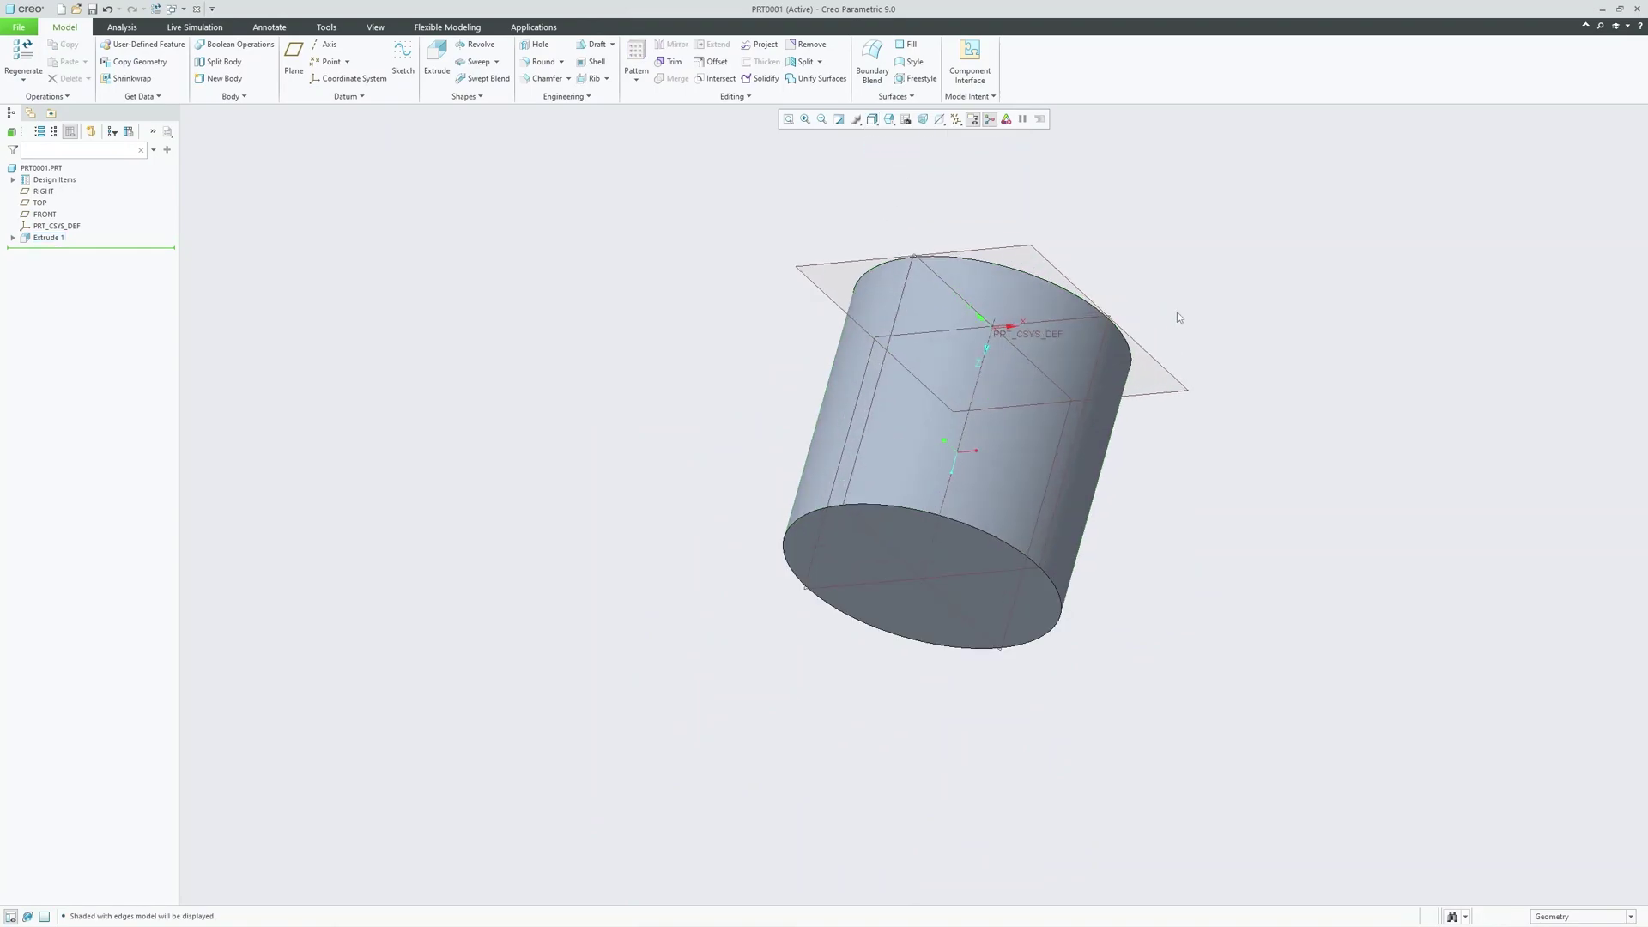
Redefine Extrude 1, changing its depth from 172.79 to 150
click(39, 237)
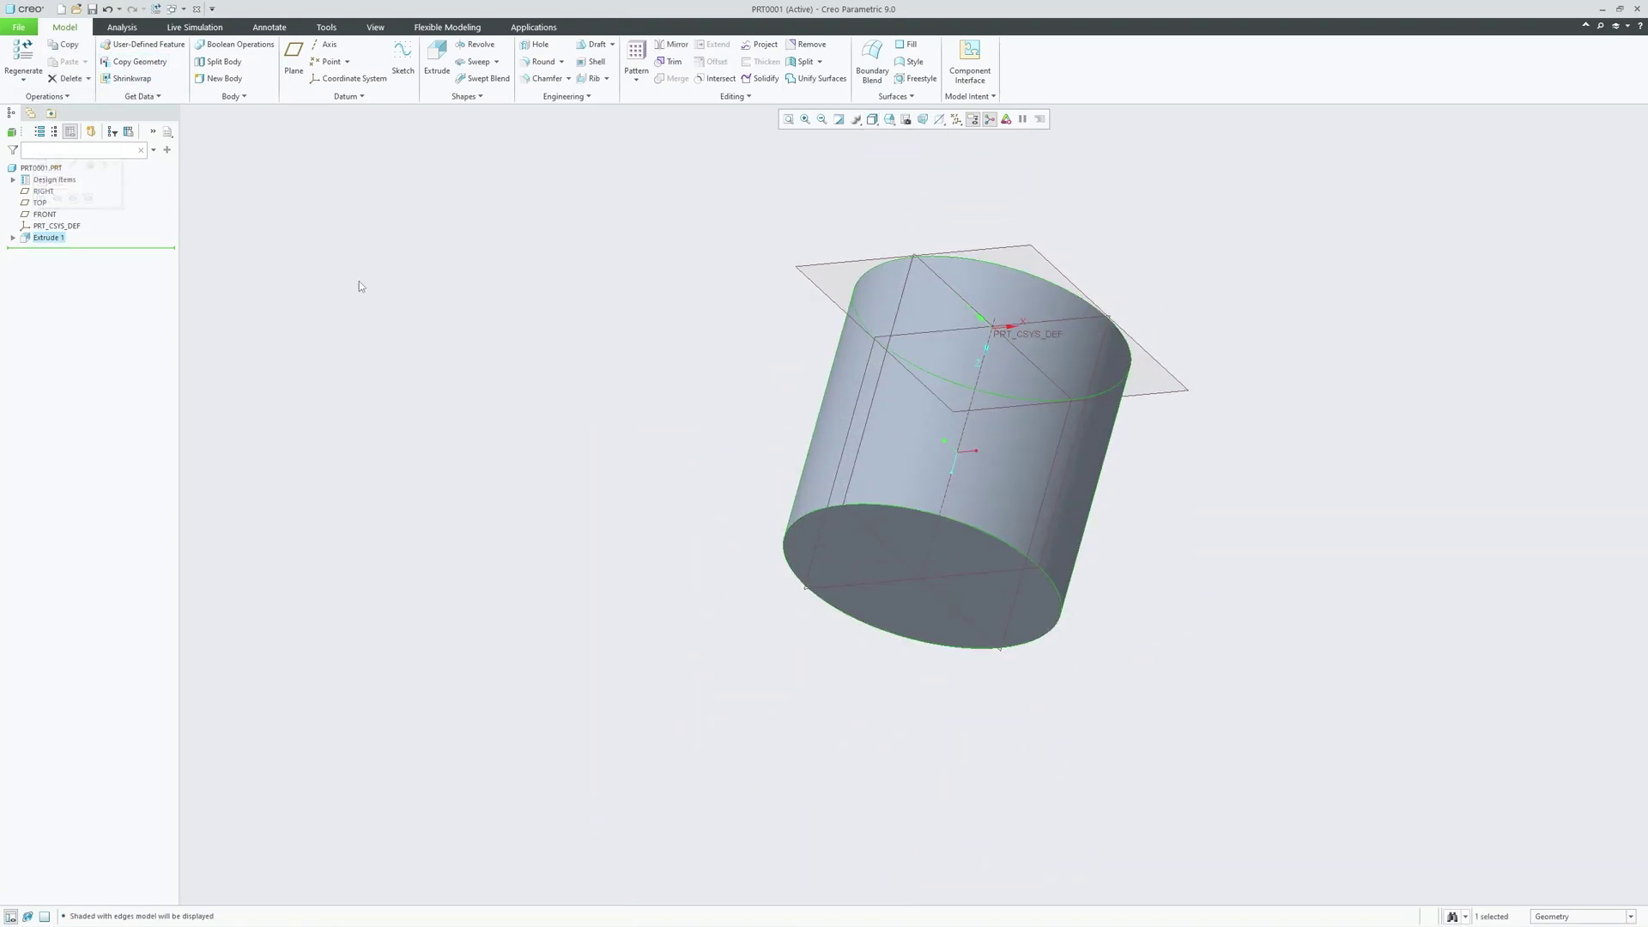
click(359, 281)
right_click(50, 240)
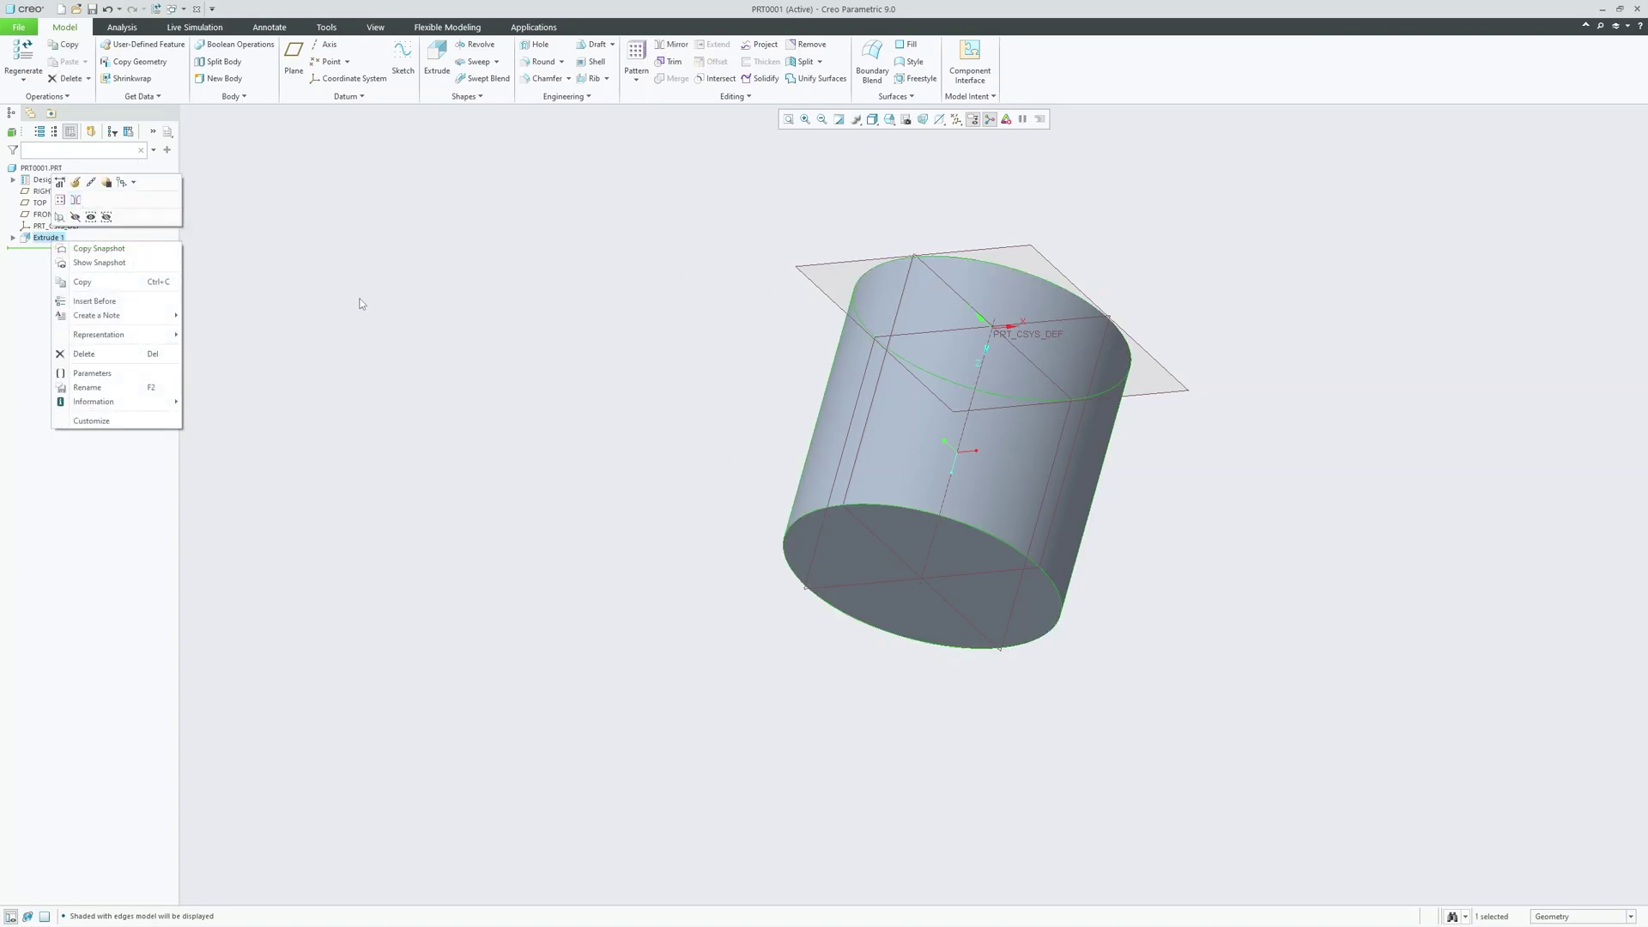
key(Escape)
click(48, 237)
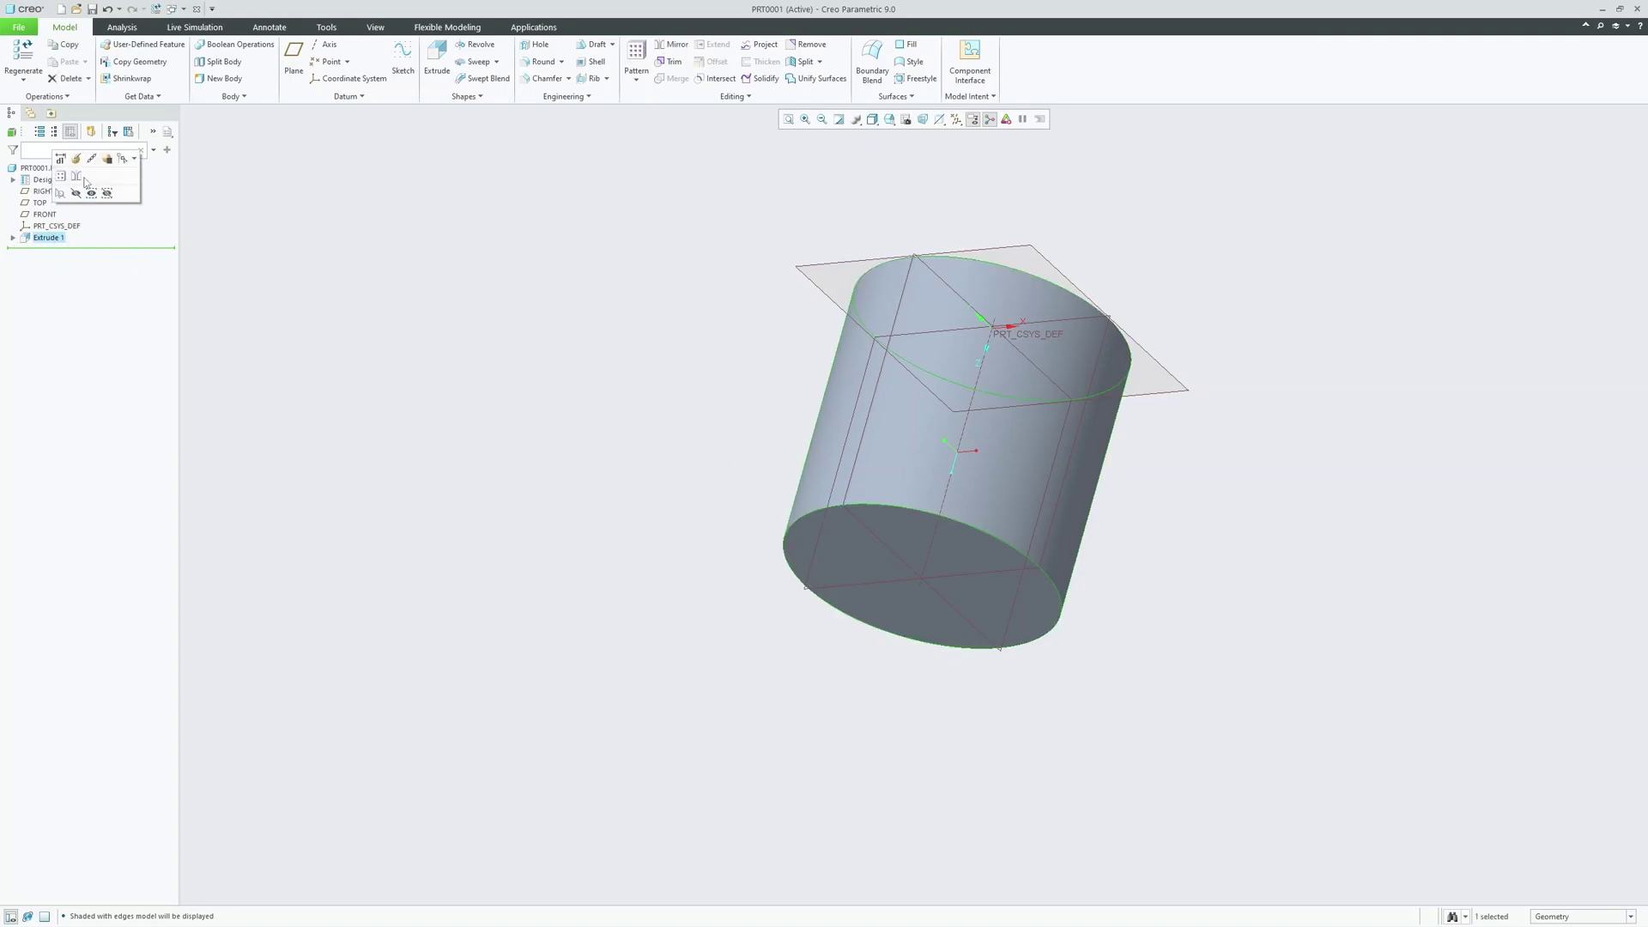
click(81, 162)
double_click(998, 490)
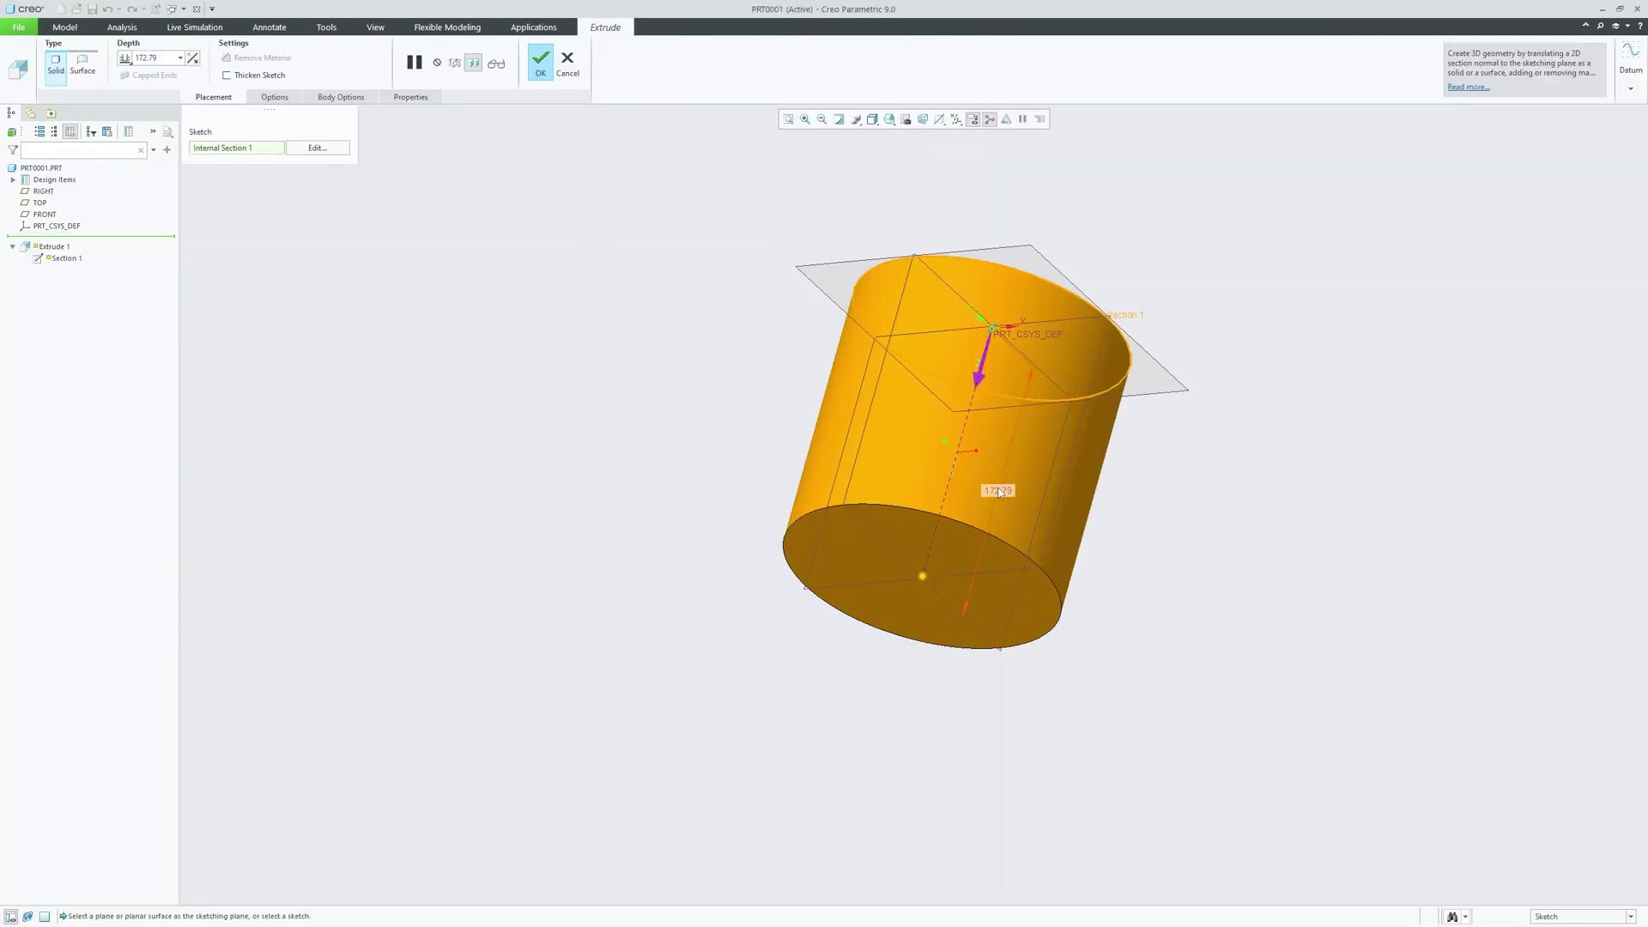
text(150)
key(Return)
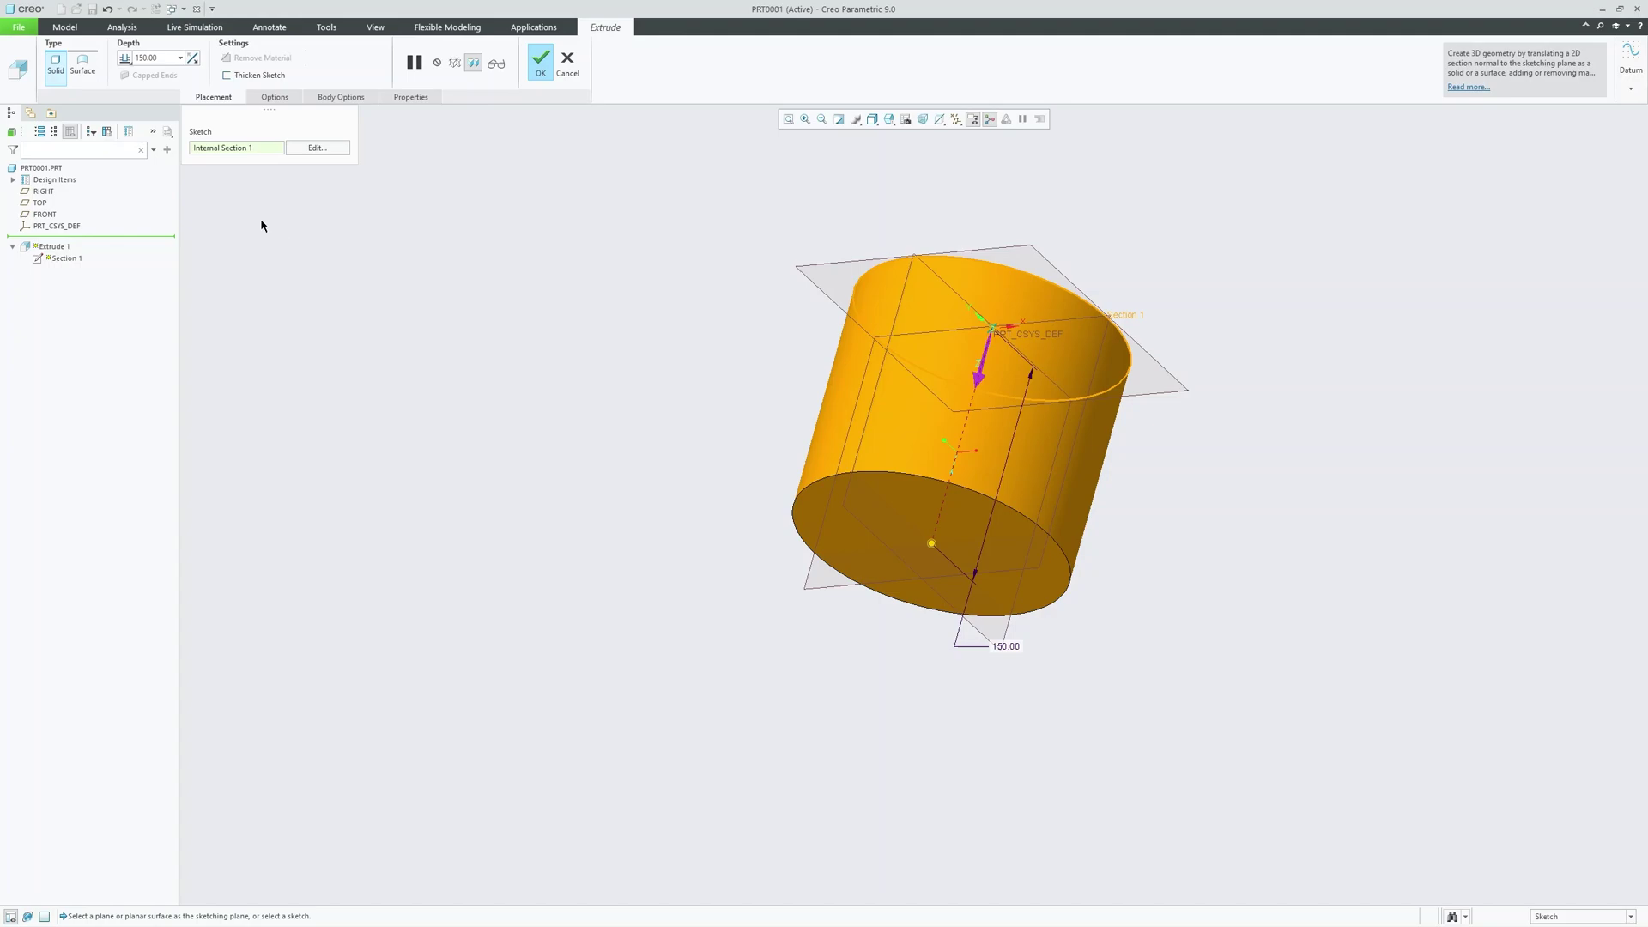
middle_click(1288, 421)
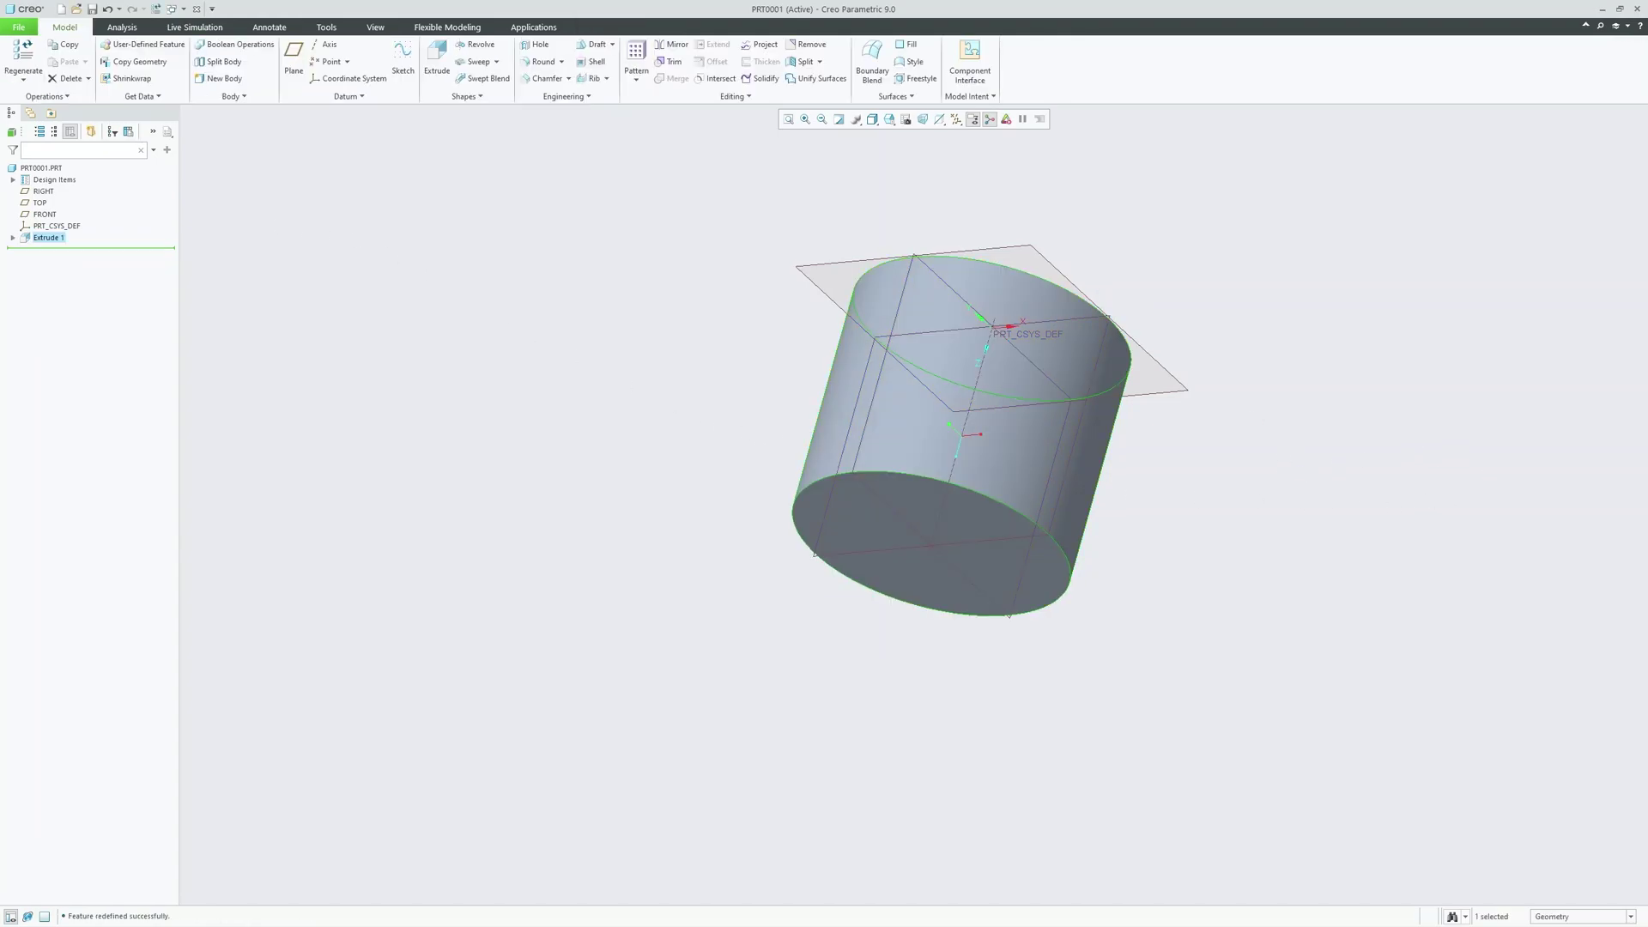
click(630, 548)
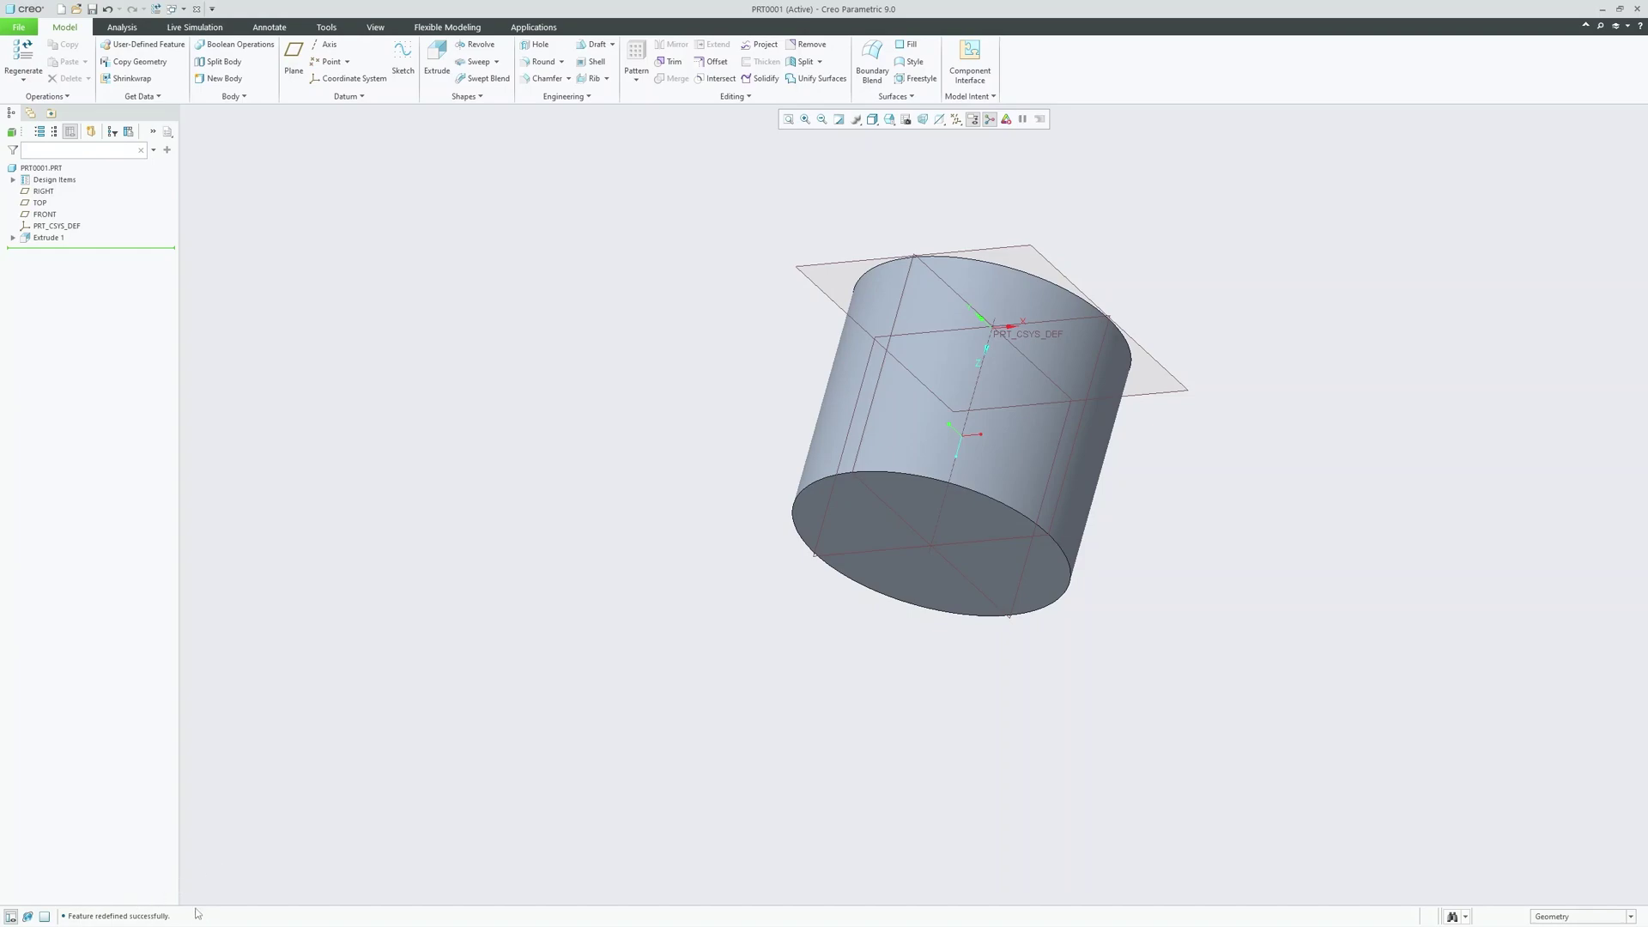
drag(170, 915, 83, 916)
Set the selection filter to Datums, test it on FRONT, then open command search and Analysis
click(1571, 916)
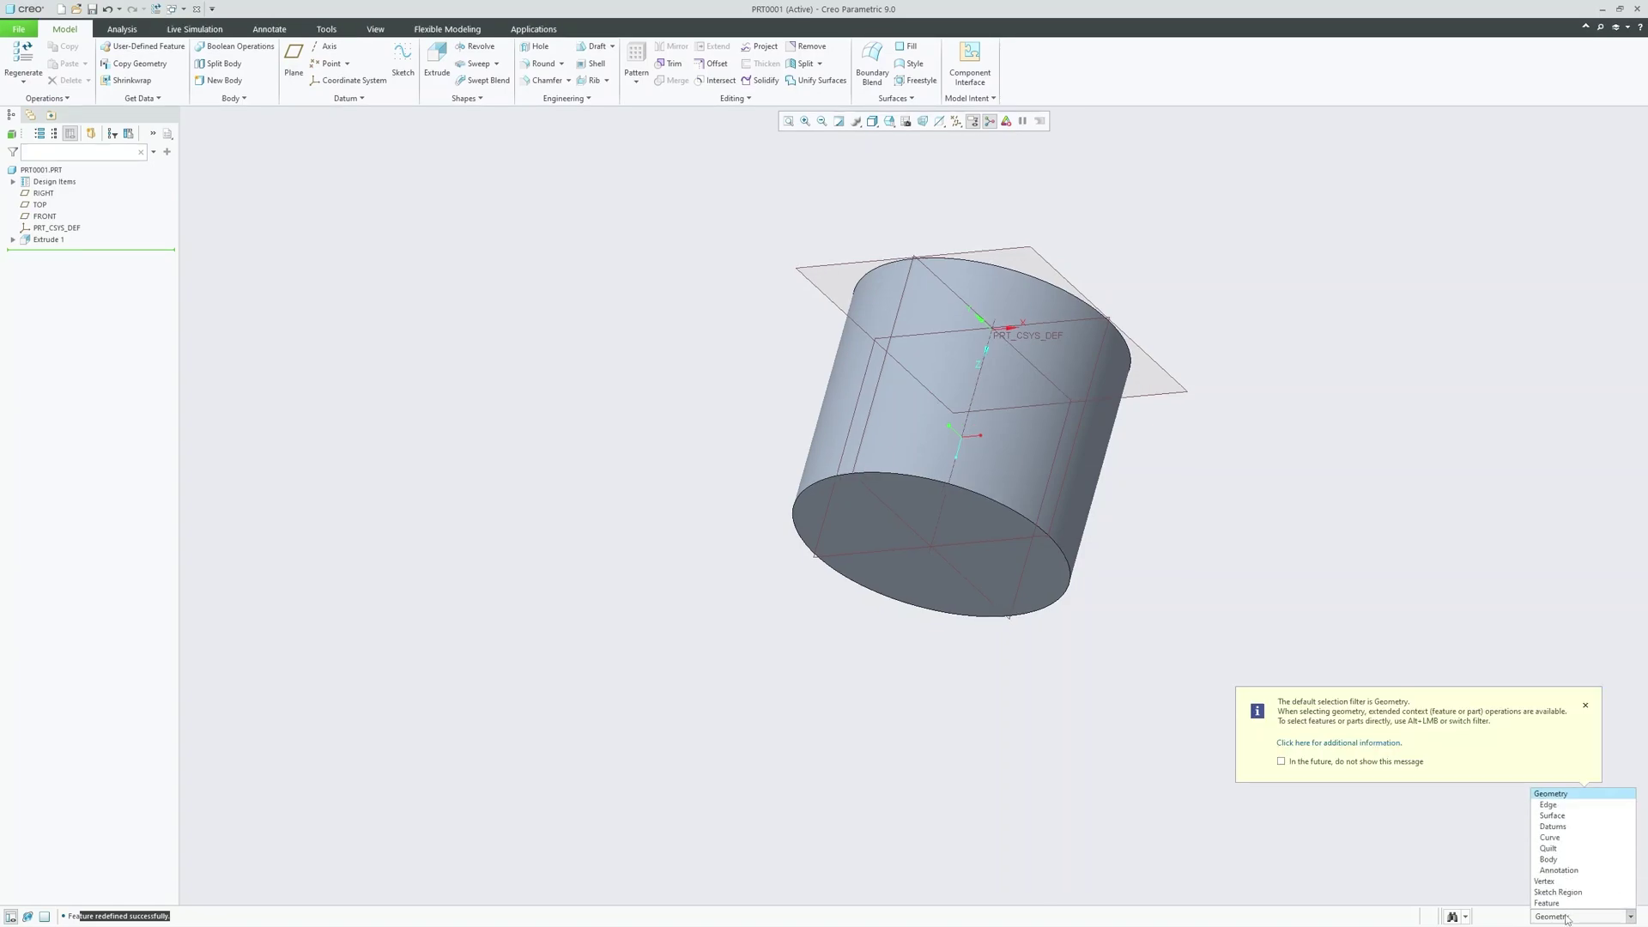
click(1554, 826)
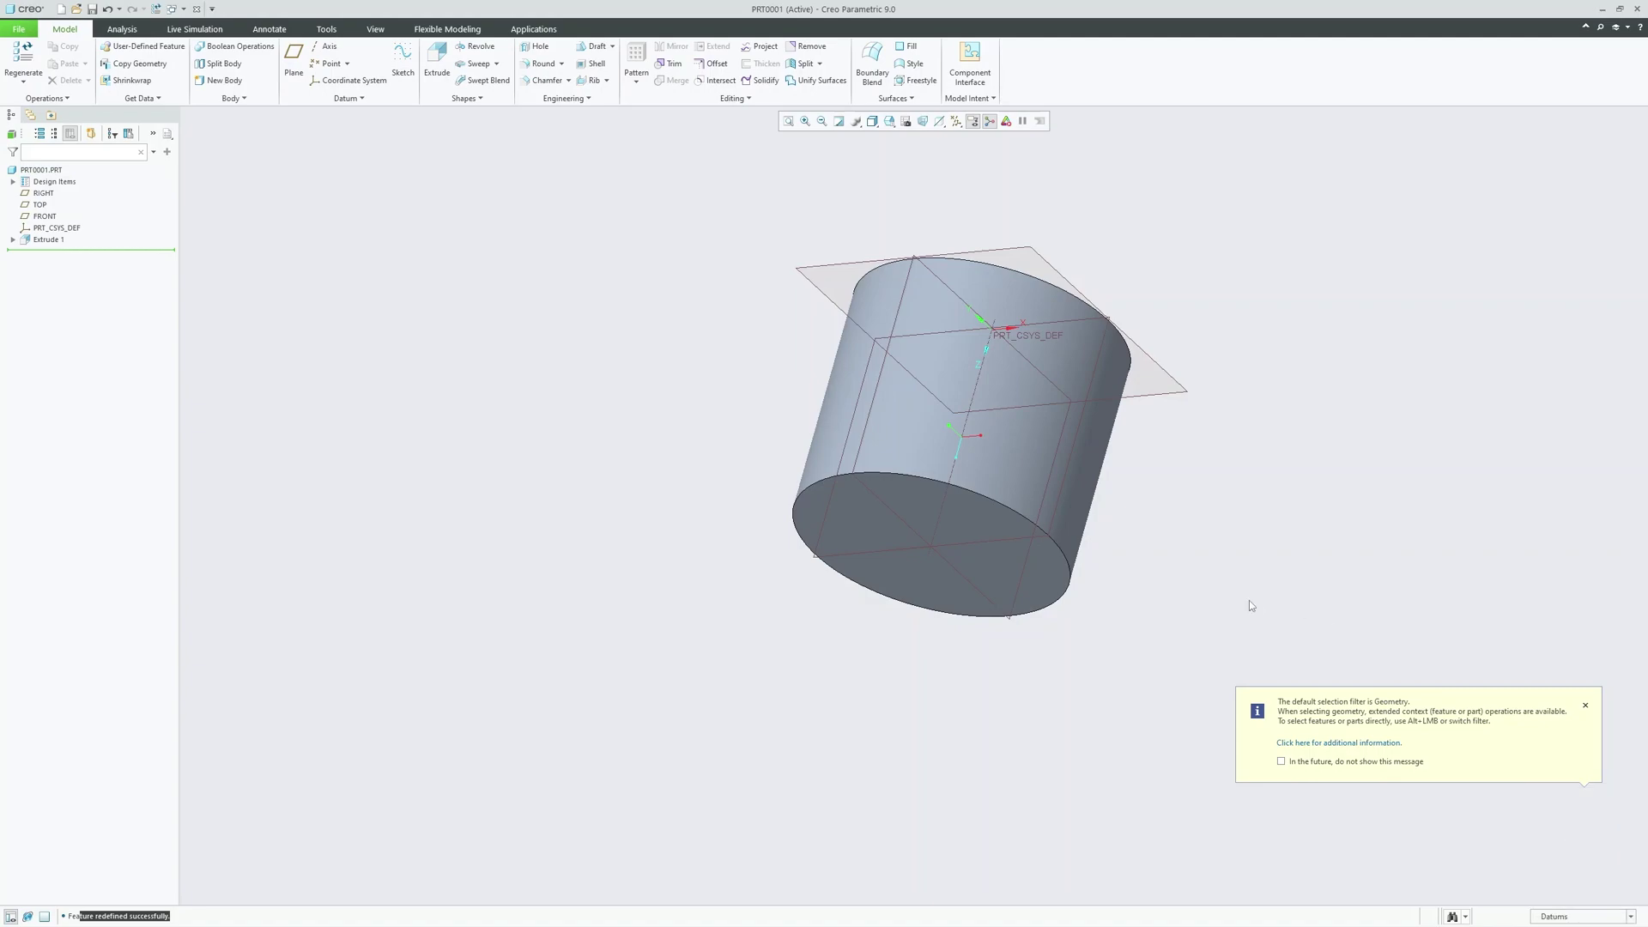
click(1142, 365)
click(1471, 541)
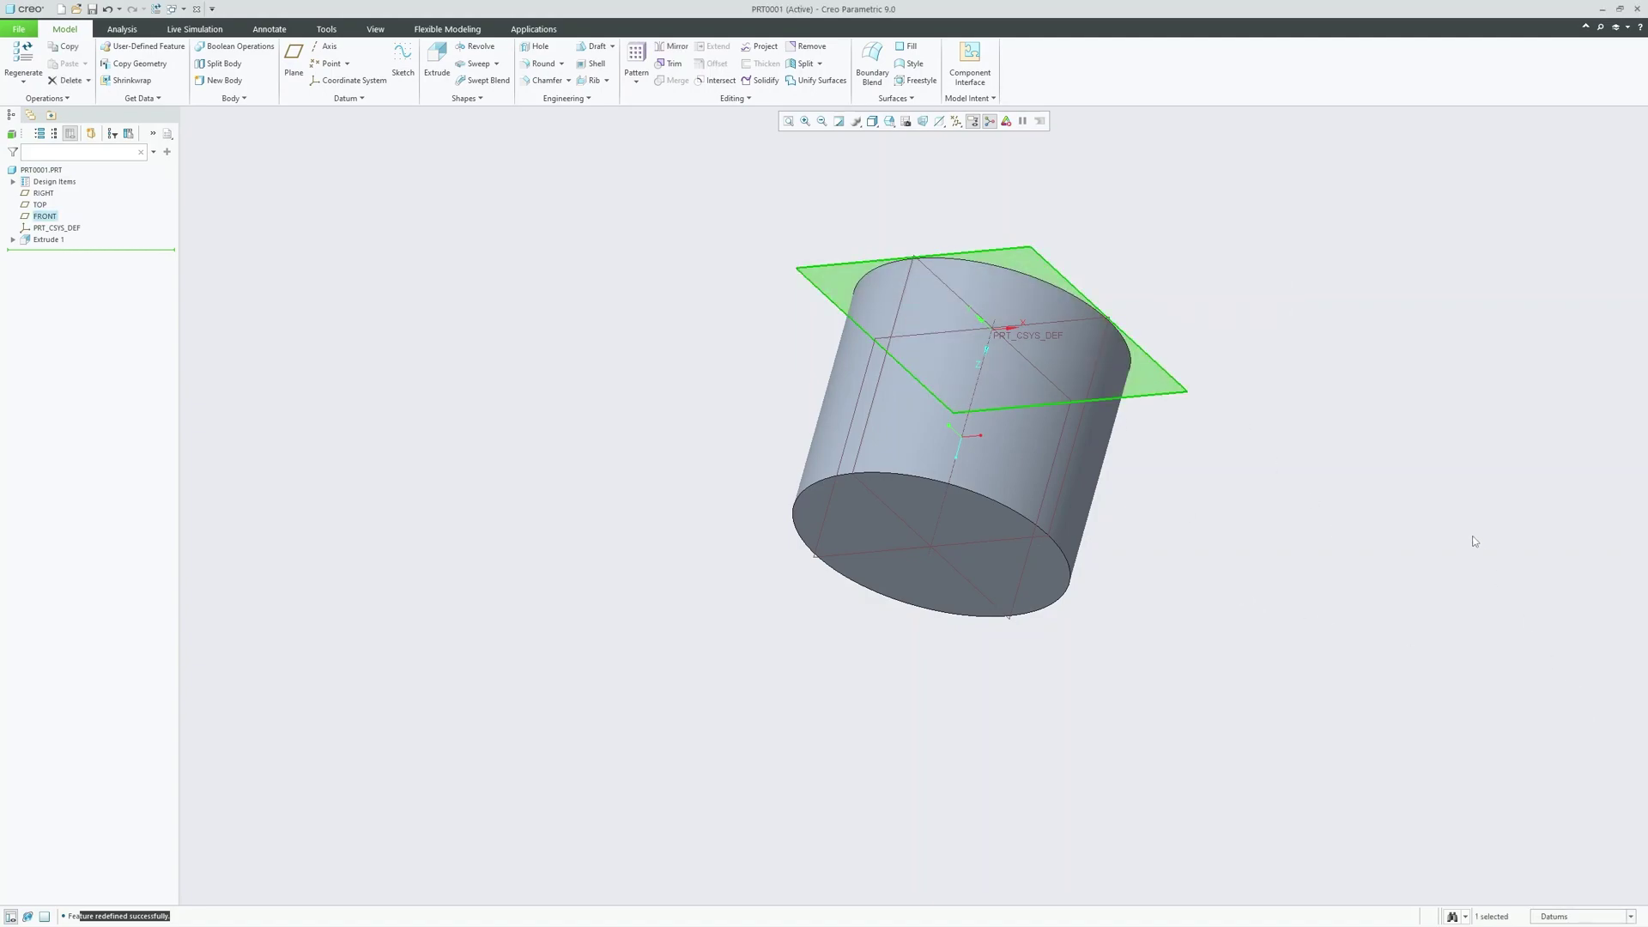
click(1603, 28)
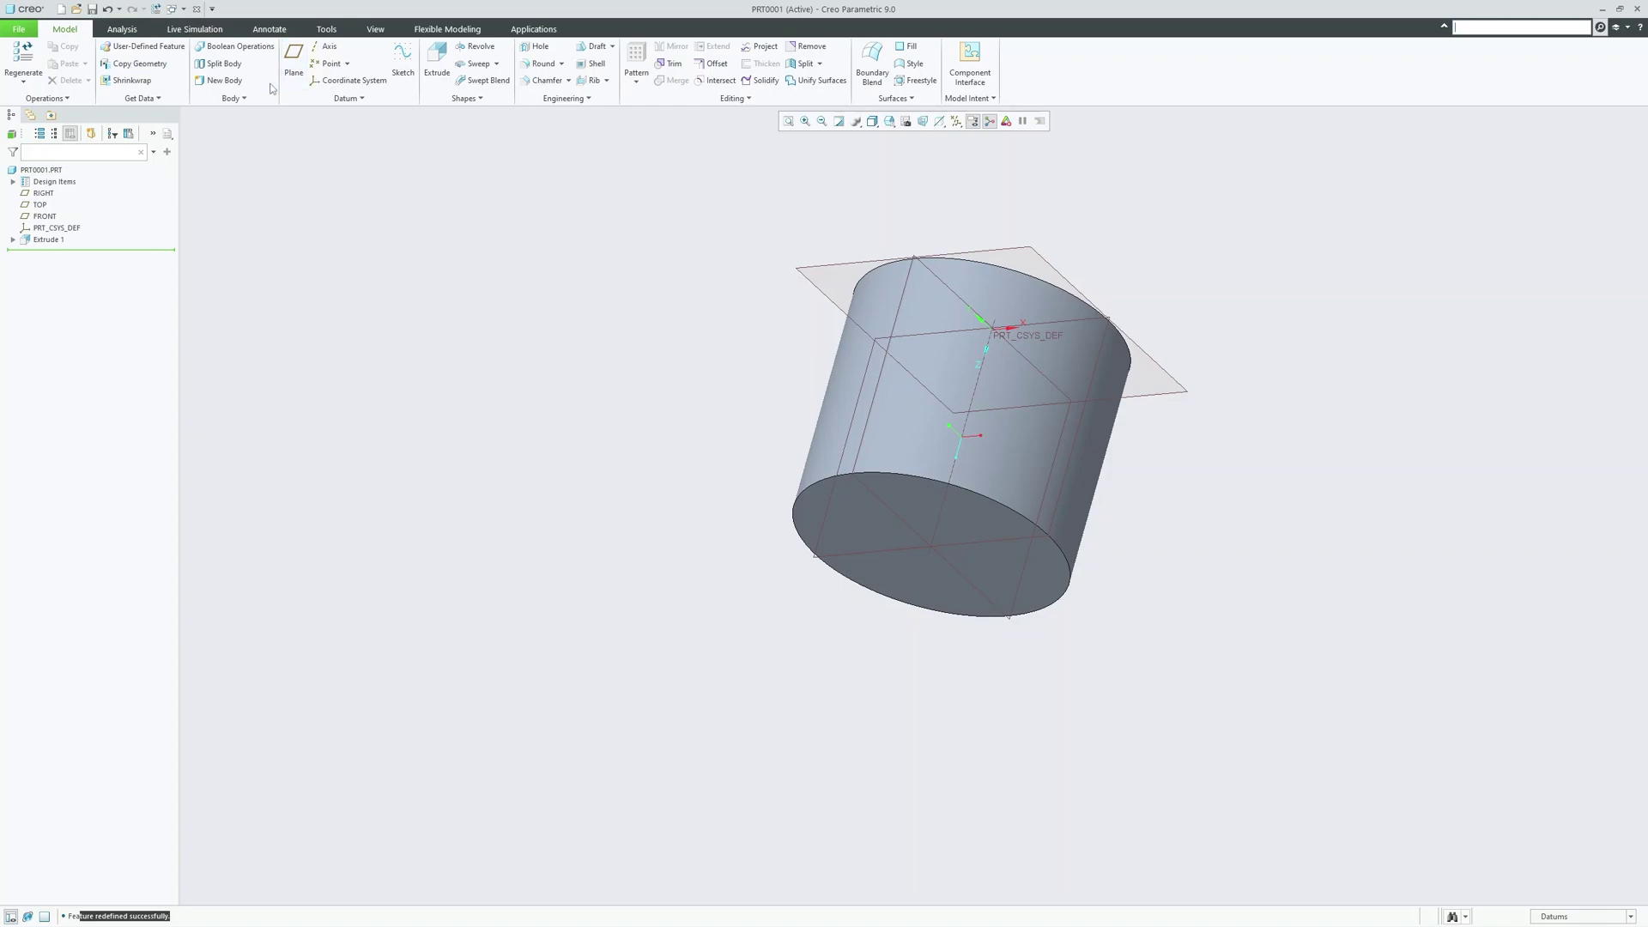
click(136, 29)
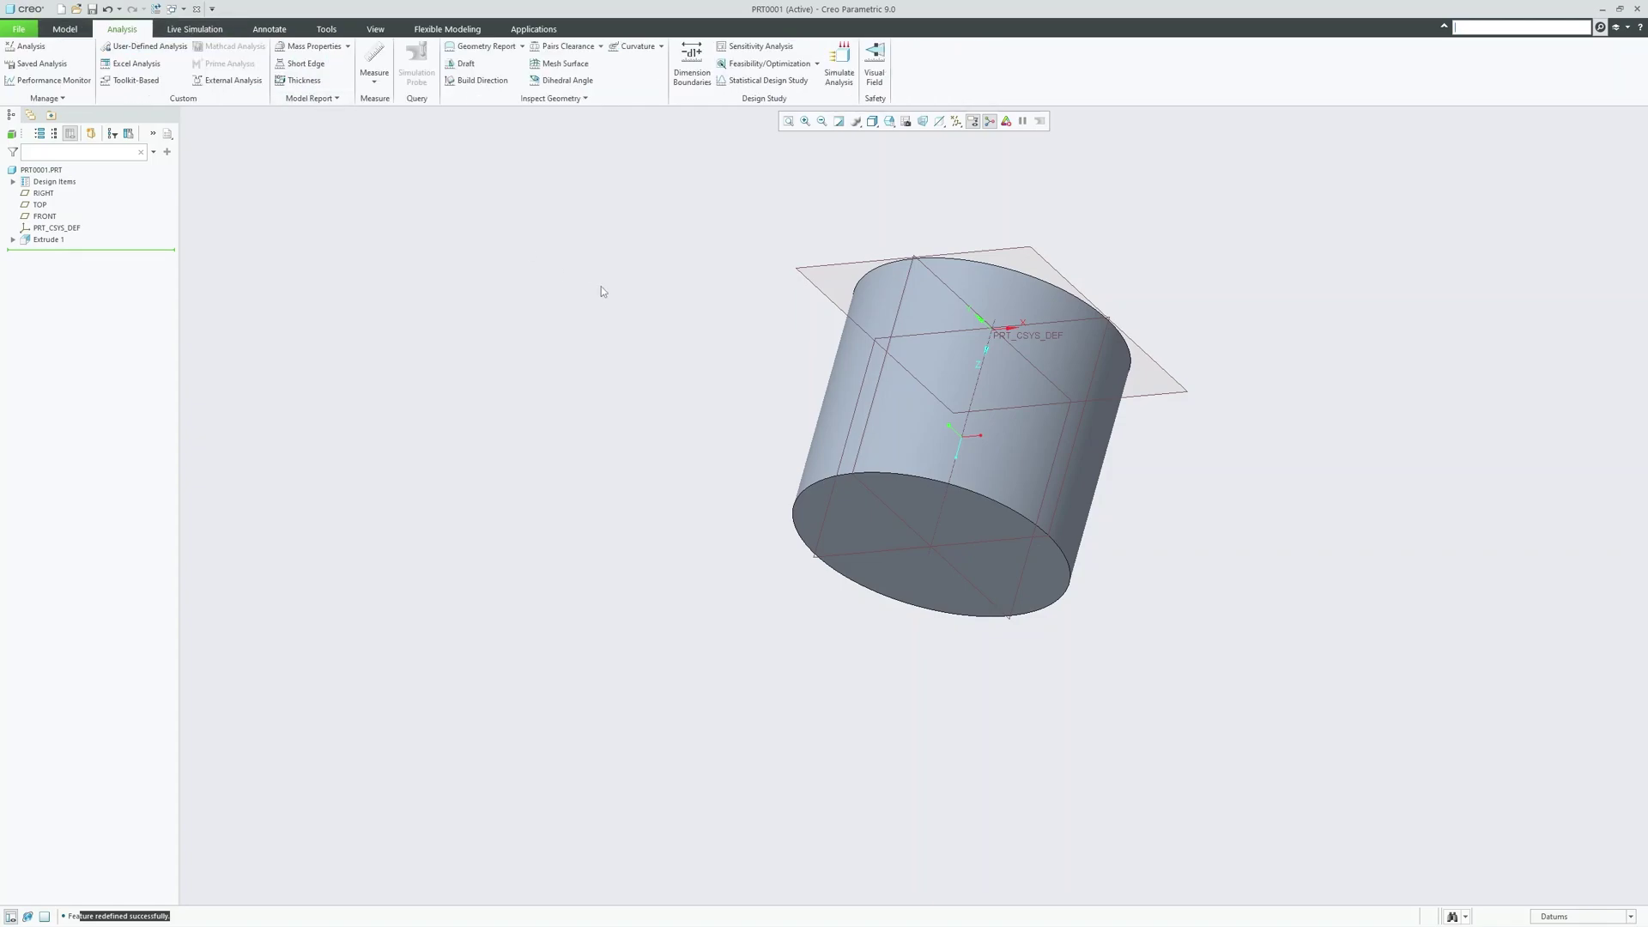